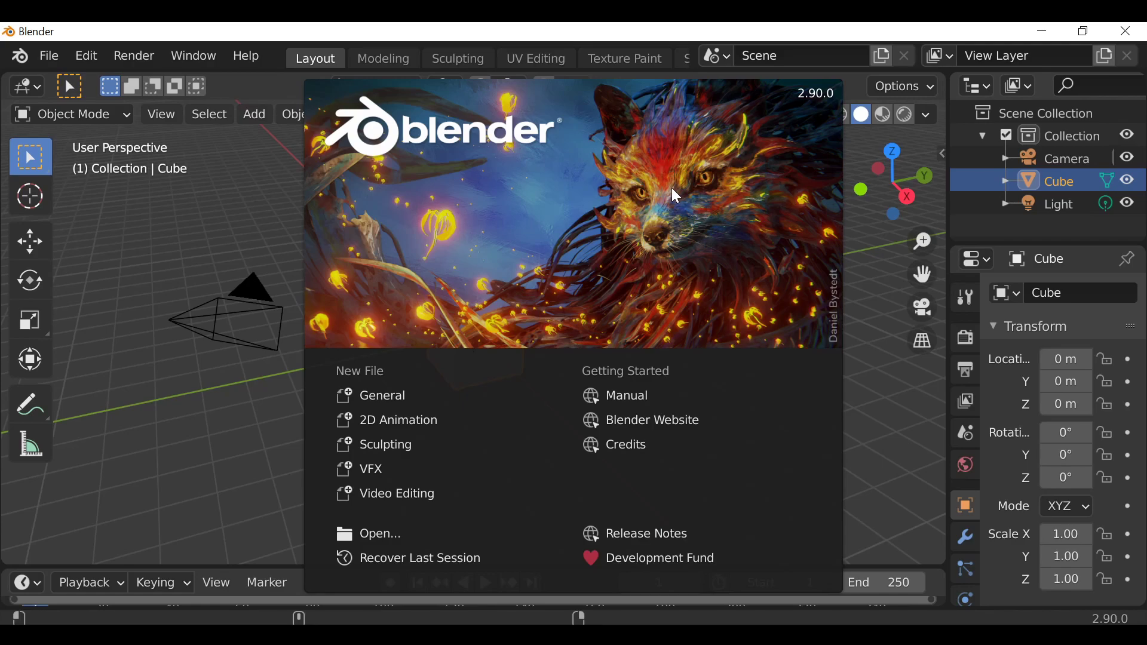
Dismiss the splash, enter the Scripting workspace and enlarge the 3D view and text editor
left_click(523, 191)
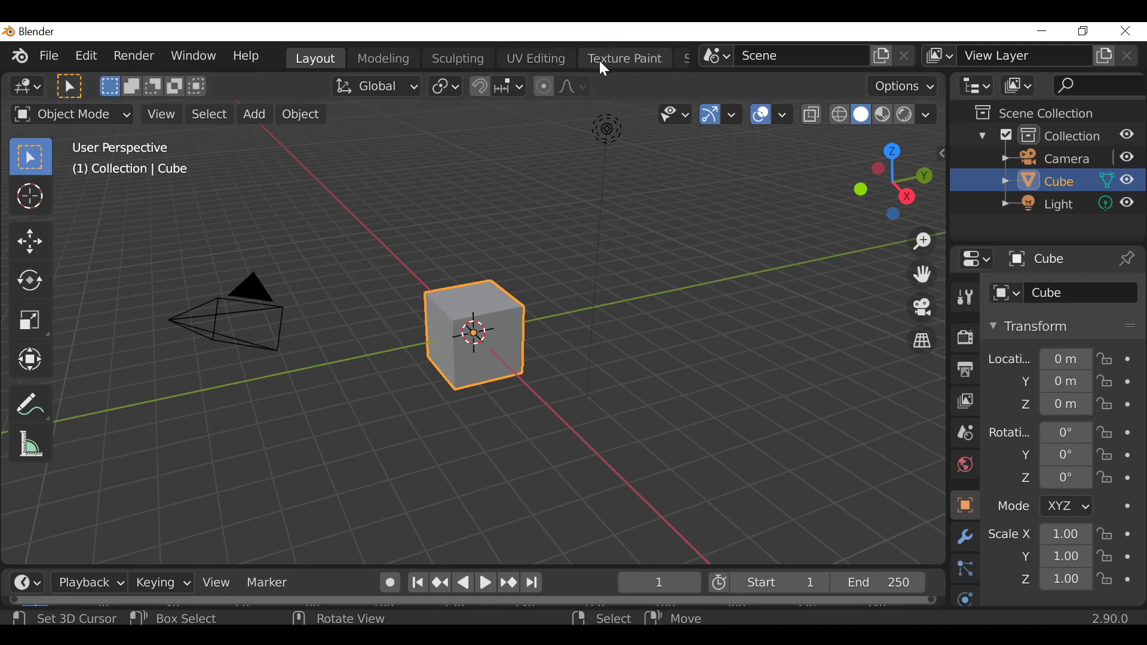
scroll(600, 60, "down", 4)
scroll(359, 61, "down", 3)
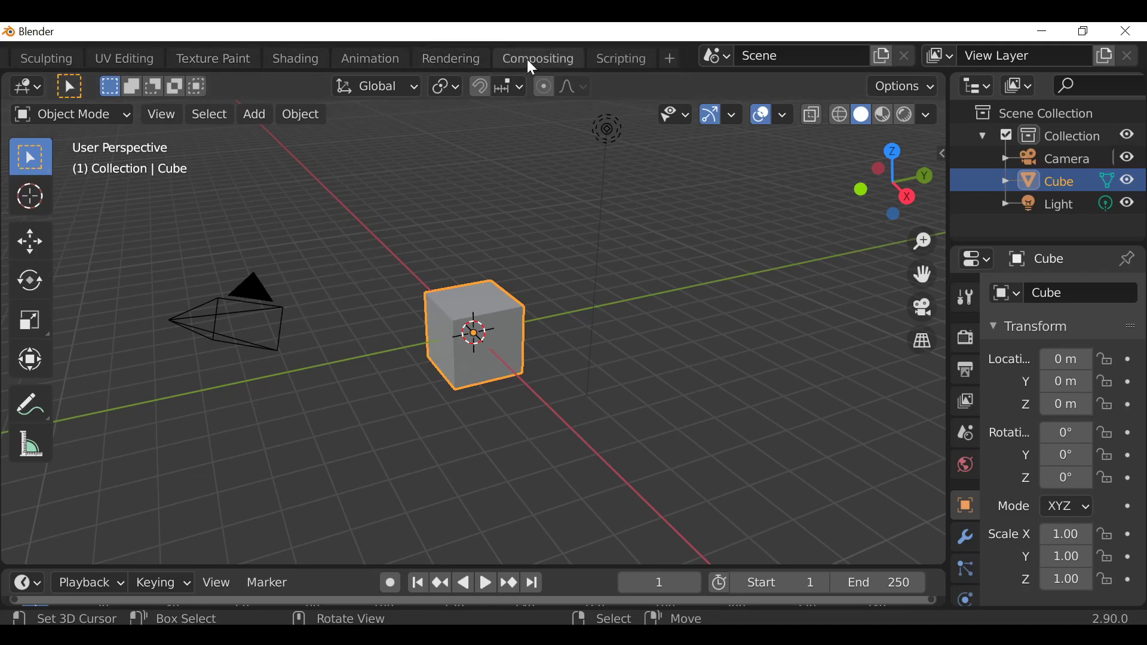
left_click(620, 58)
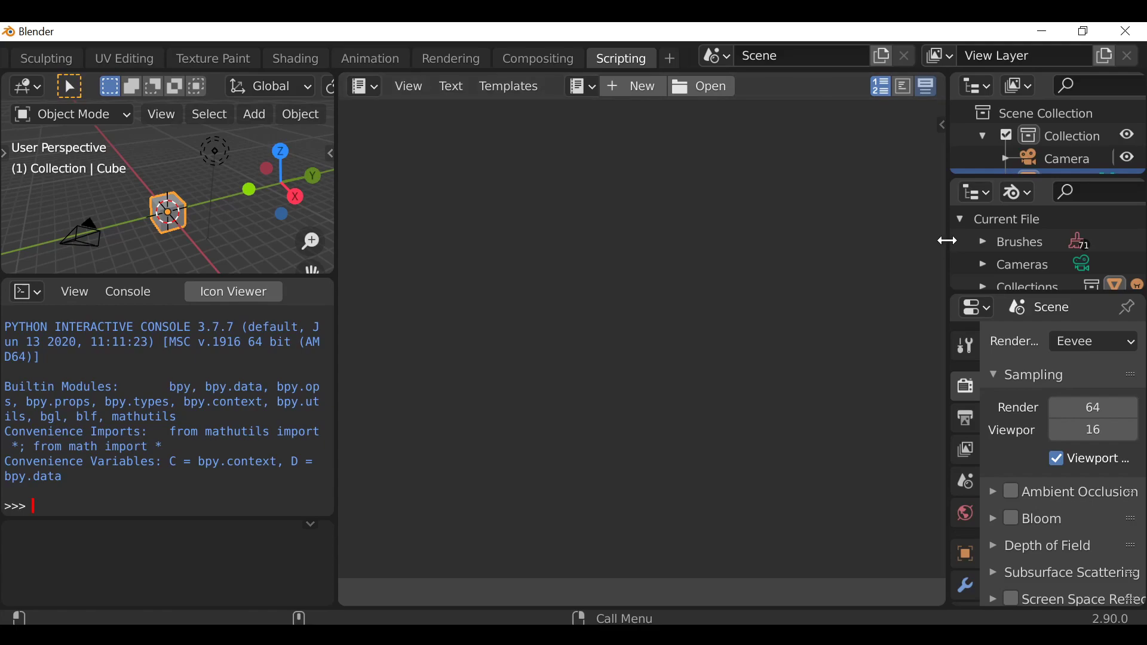
left_click_drag(946, 247, 1137, 246)
left_click_drag(330, 263, 429, 466)
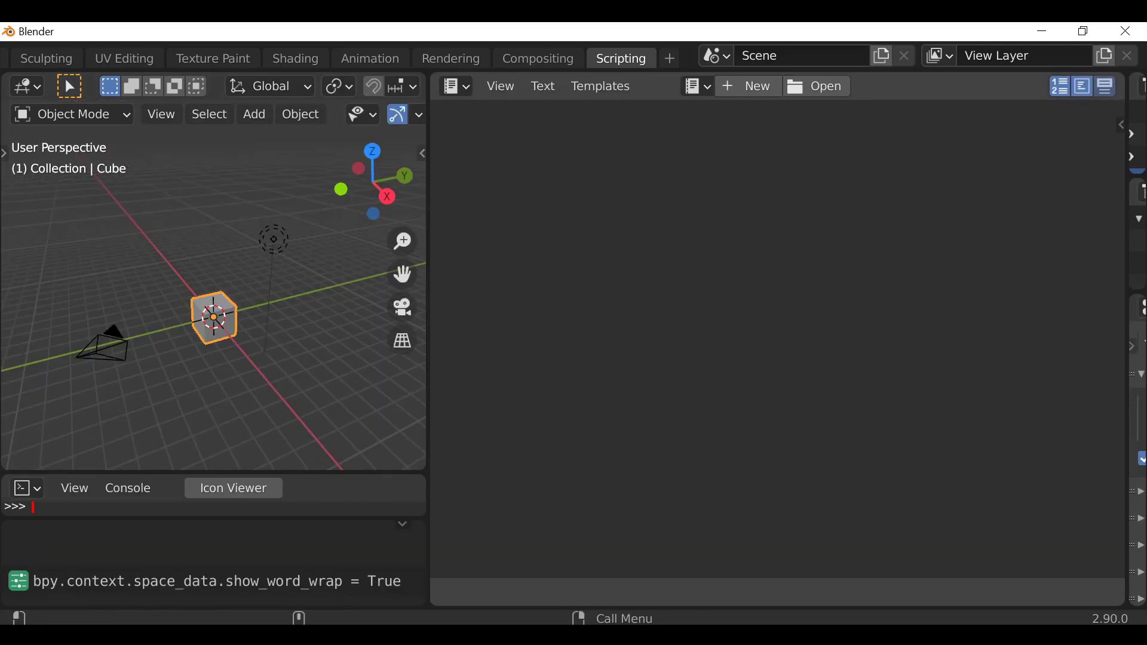
Create a new text with import bpy and class ADDONNAME_PT_main_panel(bpy.types.Panel):, leaving room for a second import
left_click(759, 94)
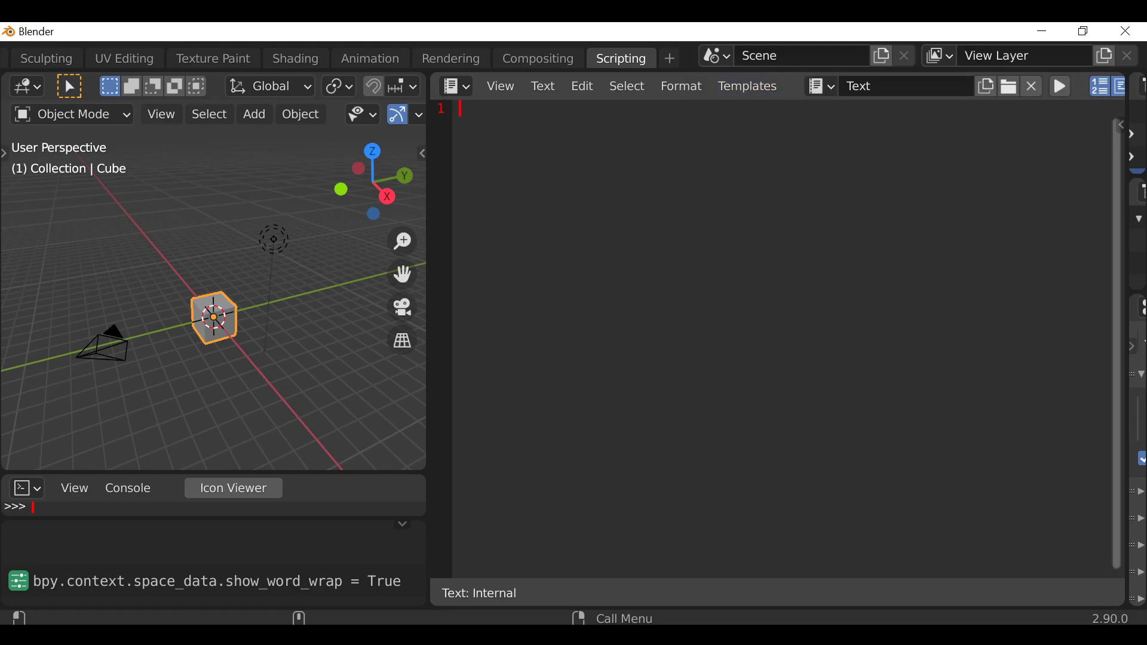
type("import ")
type("bpy")
key("Return")
key("Return")
key("Return")
type("class ")
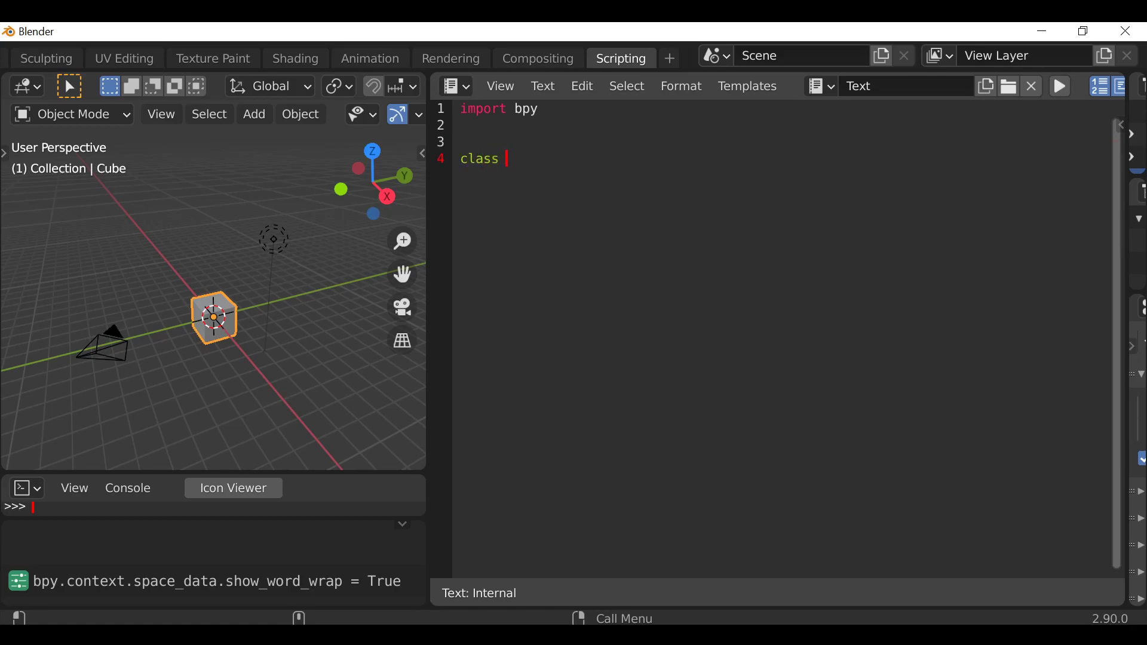
type("ADDONNAME")
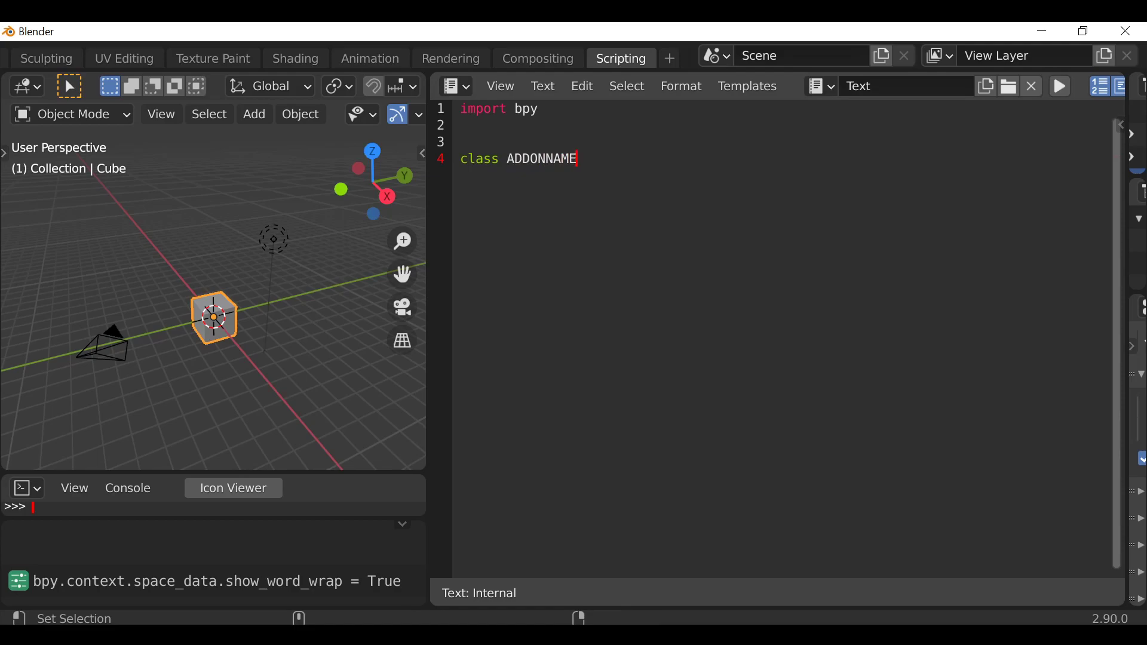
type("_PT")
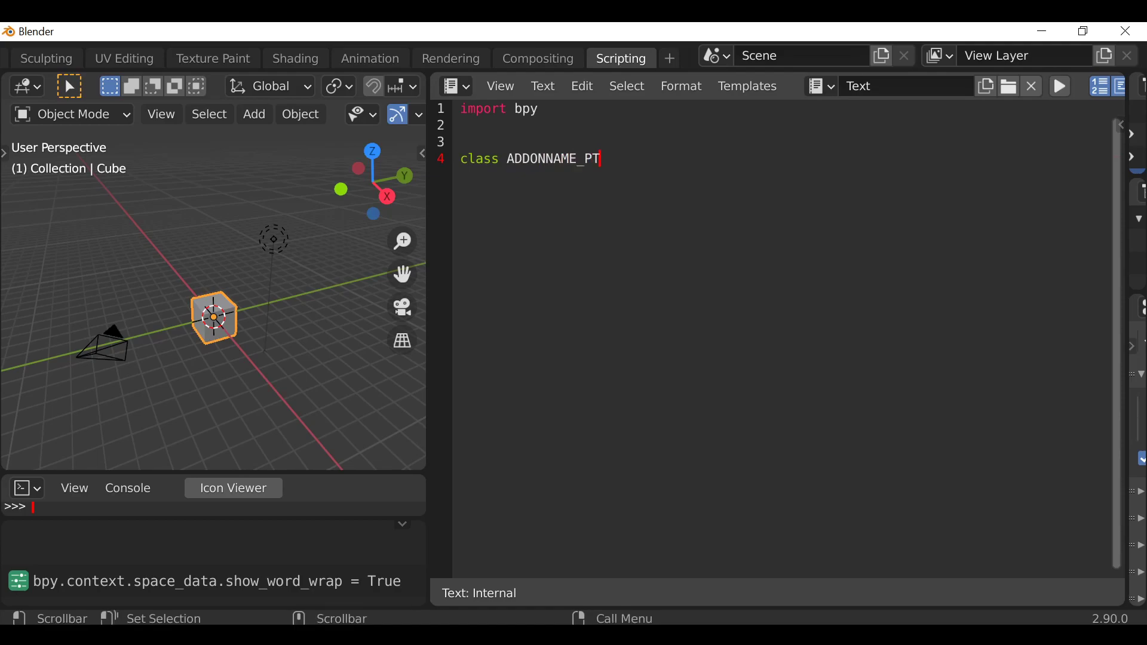
type("_ma")
type("in_panel")
type("()")
type(":")
key("Left")
key("Left")
type("bpy")
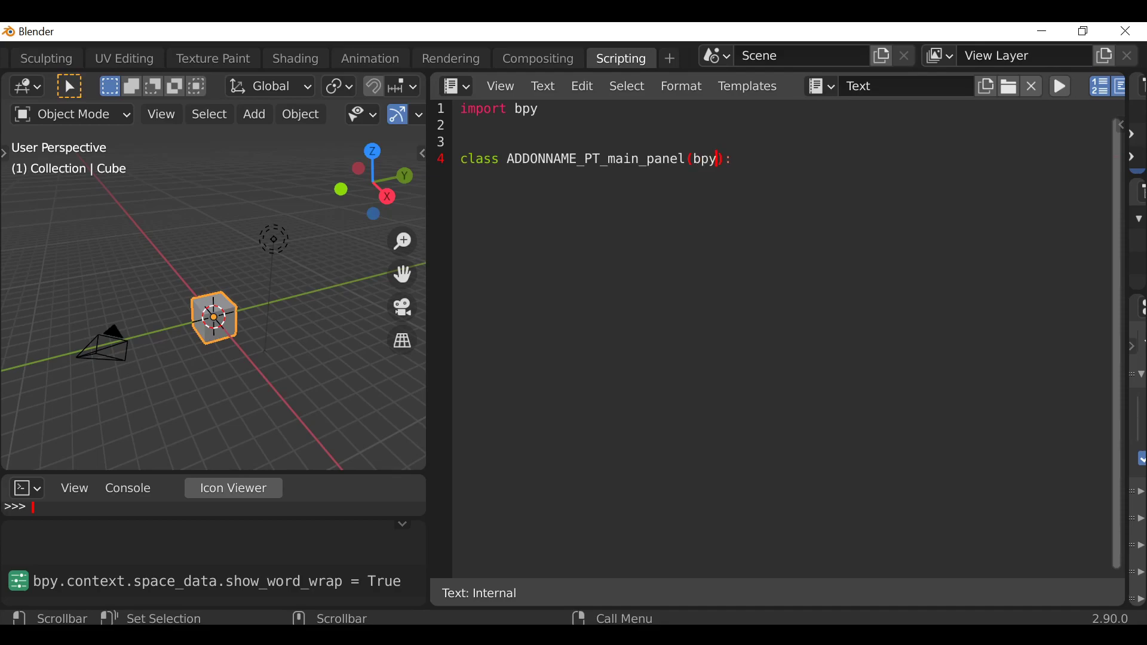
type(".type")
type("s.Panel")
key("Up")
key("Up")
key("Up")
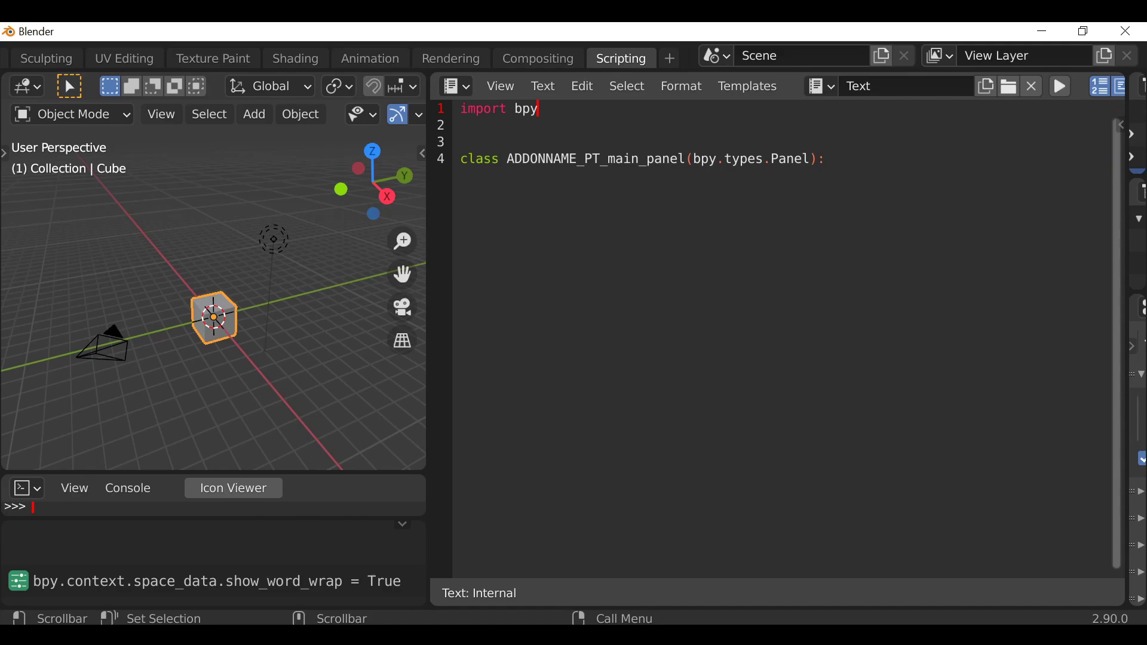
key("Return")
key("Return")
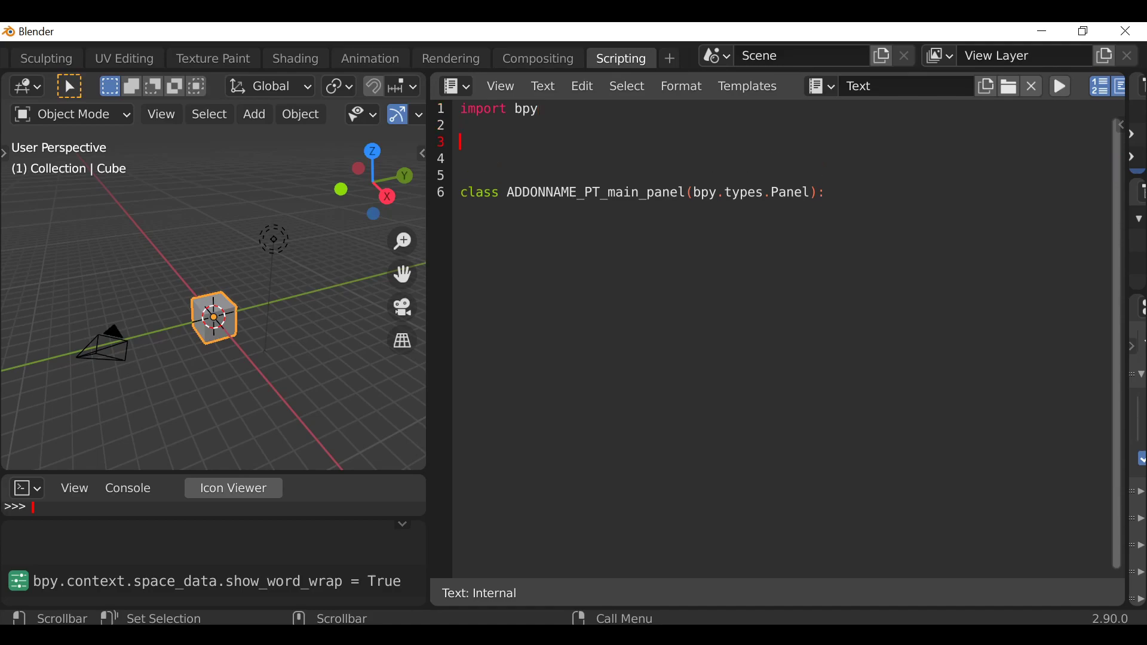
type("from bpy")
type(".types ")
type("impo")
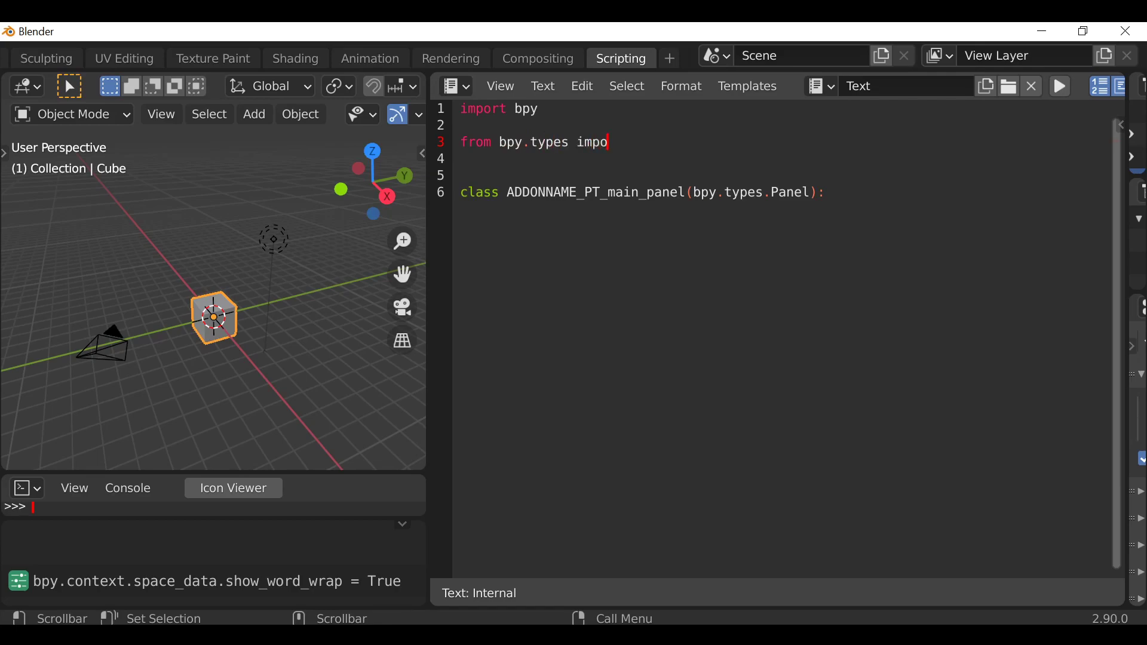
type("rt ")
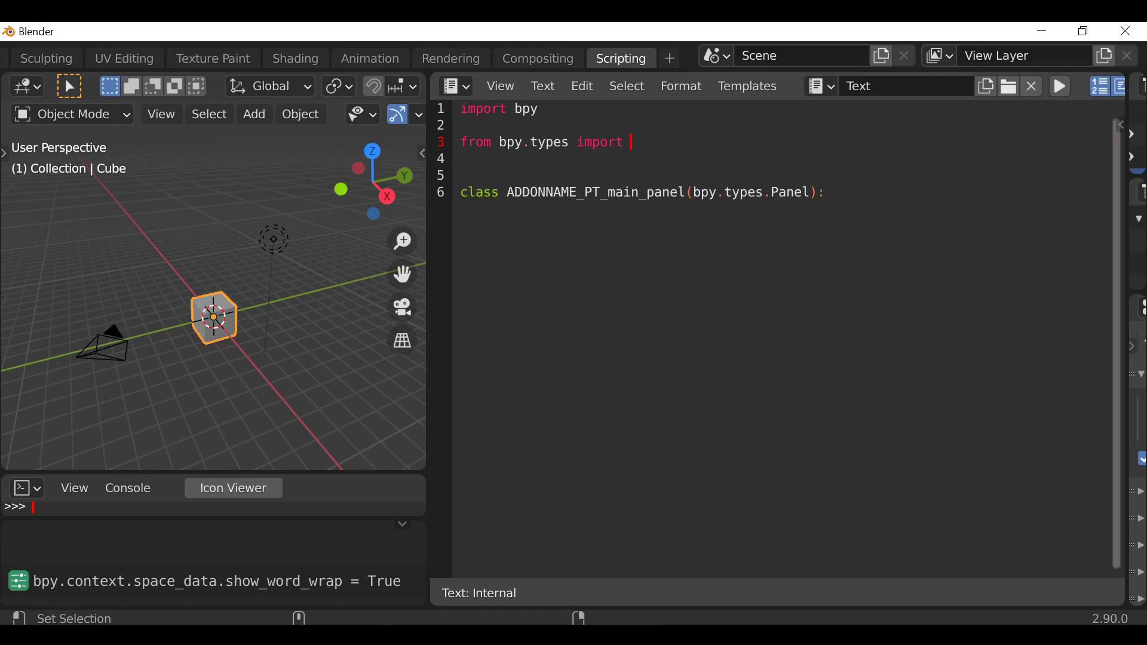
type("Panel")
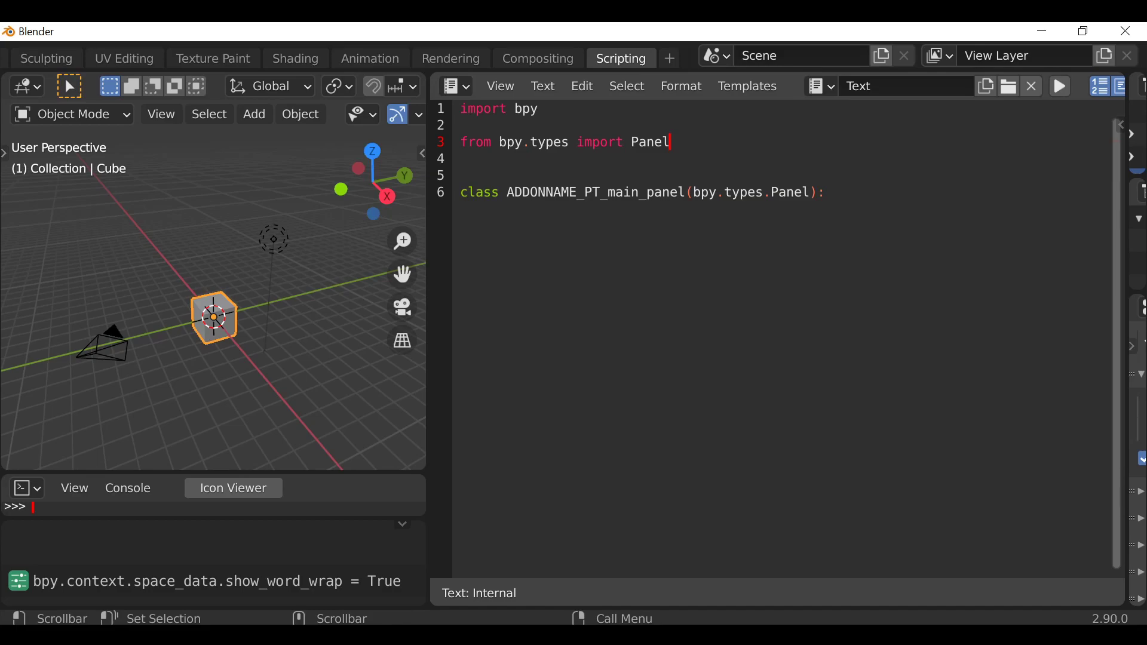
type(", ")
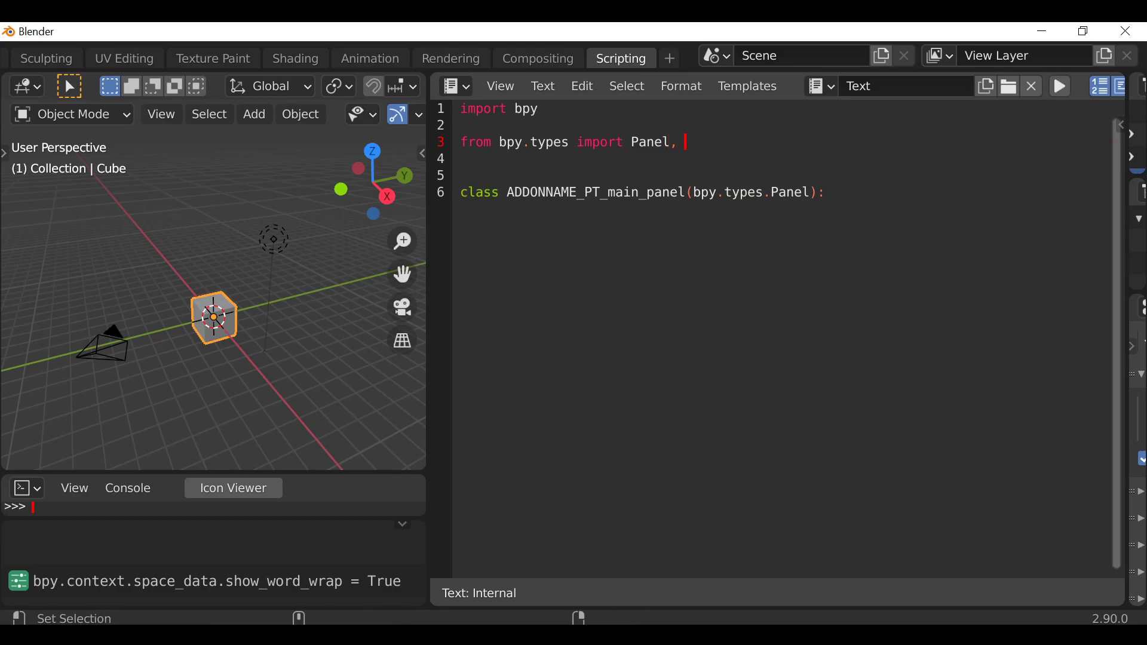
type("Oper")
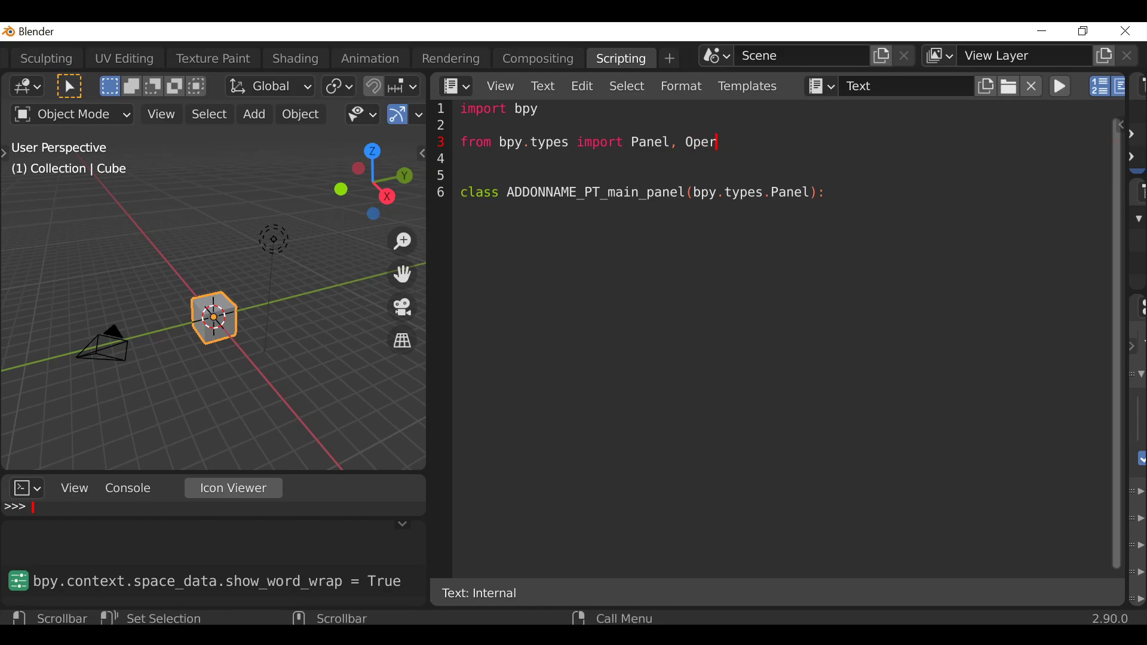
type("ator")
type(", ")
type("Header")
type(", Menu")
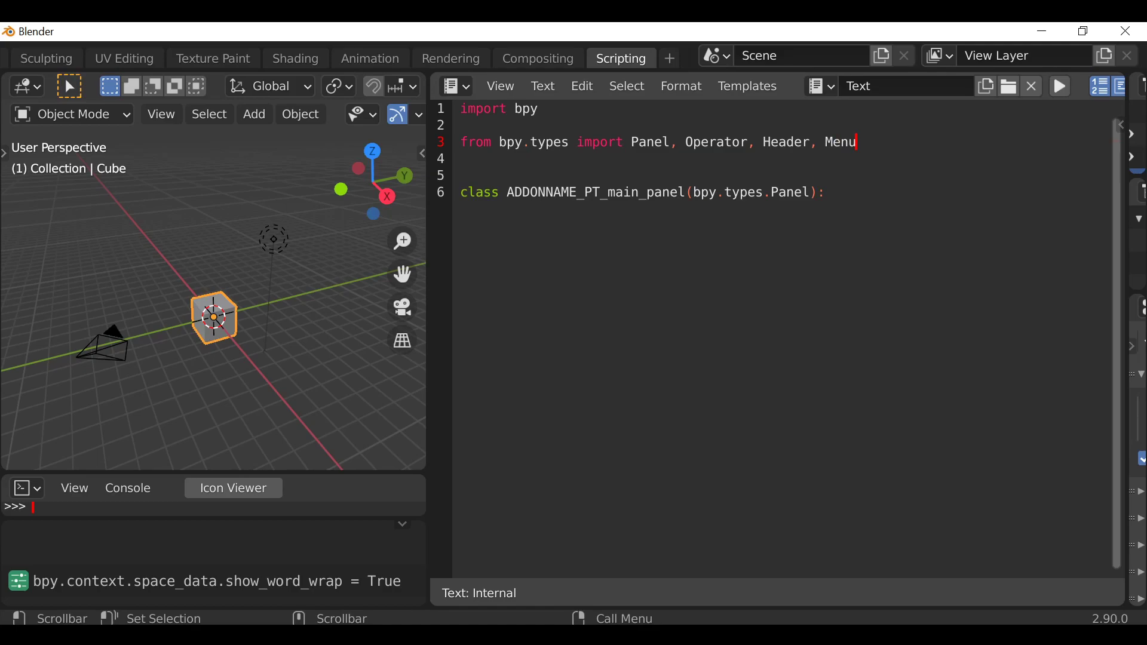
left_click_drag(460, 192, 825, 192)
left_click(692, 193)
key("shift+Right")
key("shift+Right")
key("shift+Right")
key("shift+Right")
key("shift+Right")
key("shift+Right")
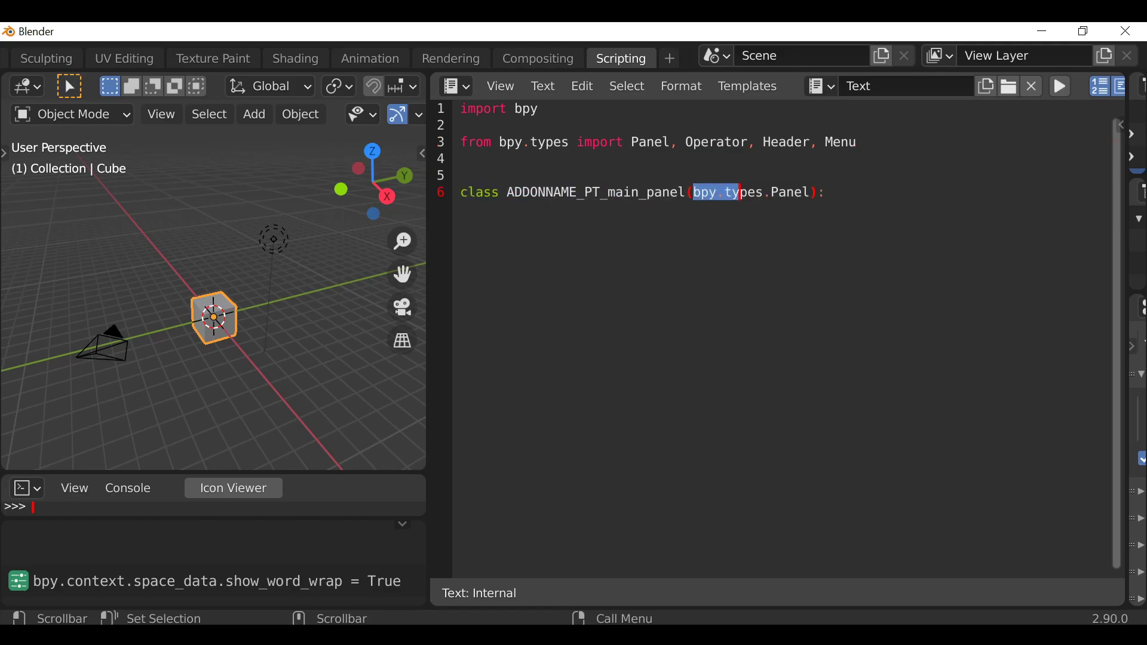
key("shift+Right")
key("shift+Right")
key("Up")
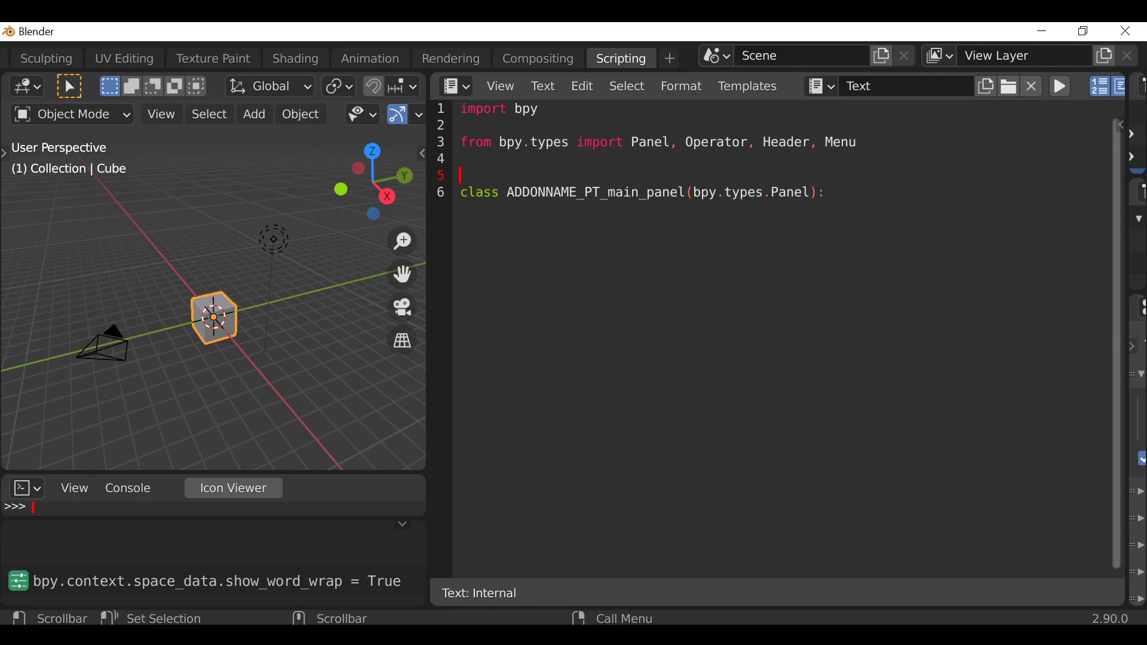
key("Down")
key("End")
key("shift+Left")
key("shift+Left")
key("shift+Left")
key("shift+Left")
key("shift+Left")
key("shift+Left")
key("shift+Left")
key("shift+Left")
key("shift+Left")
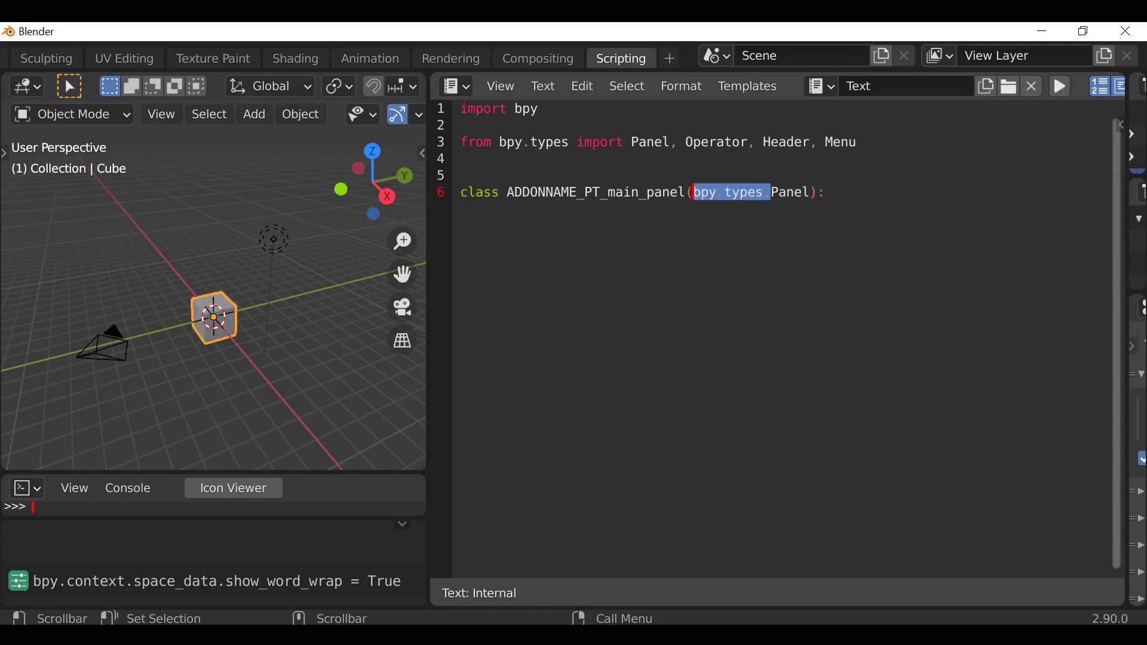
key("Delete")
Have the panel inherit Panel directly and declare class ADDONNAME_OT_add_cube(Operator): below it
key("End")
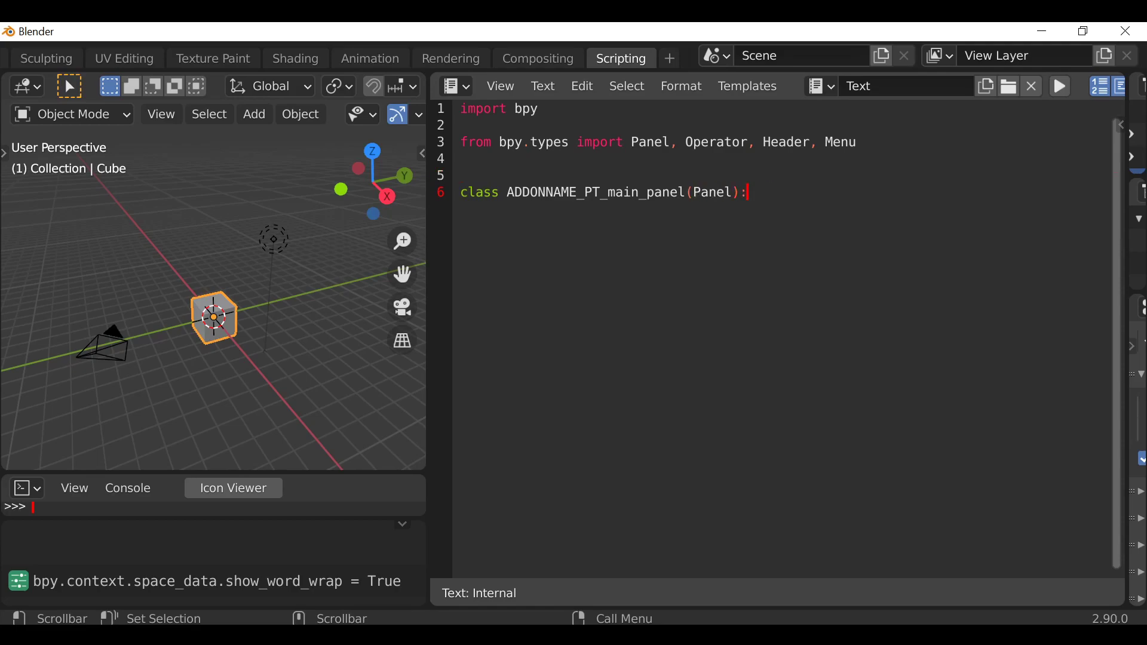
key("Return")
key("Return")
key("BackSpace")
type("cla")
type("ss ")
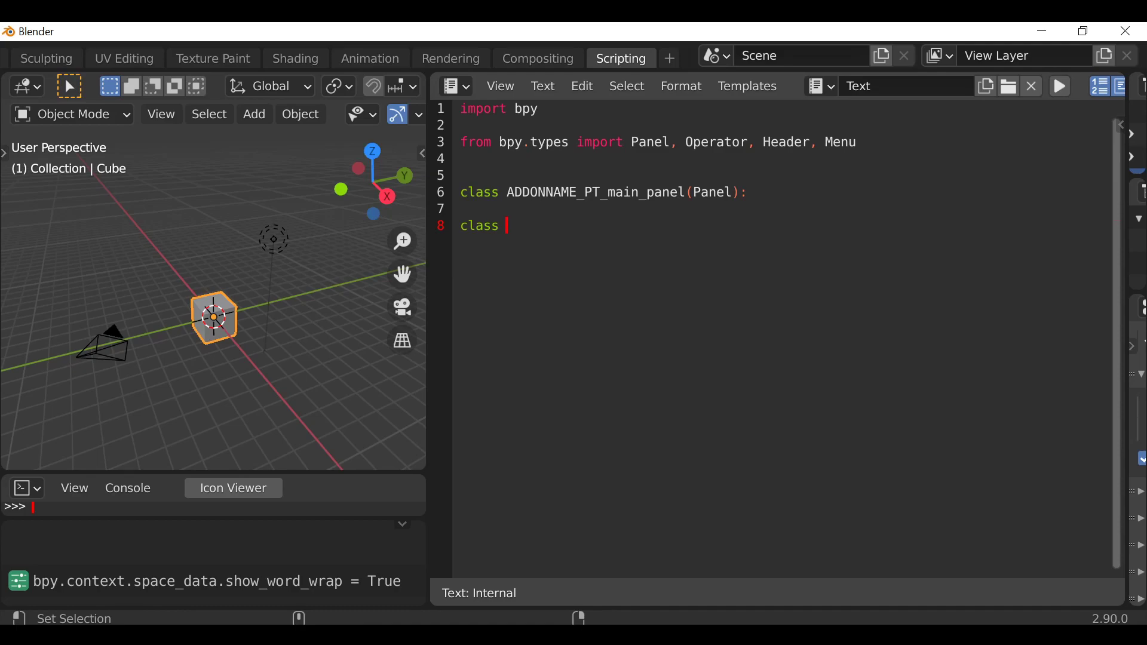
type("ADDONNAME_")
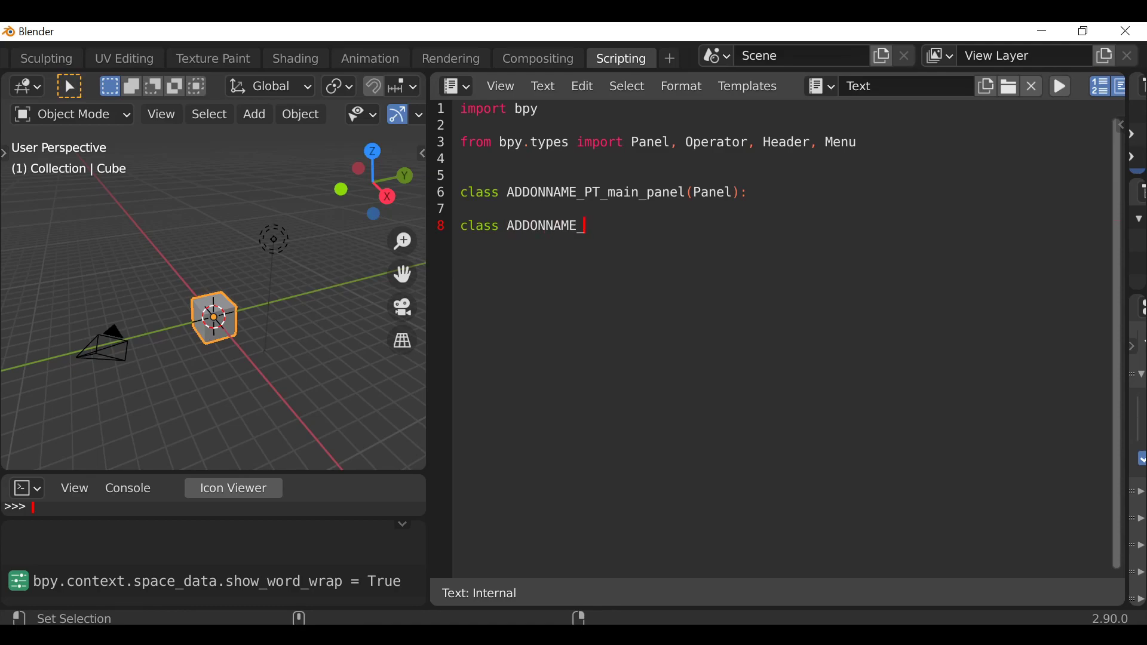
type("OT")
type("_")
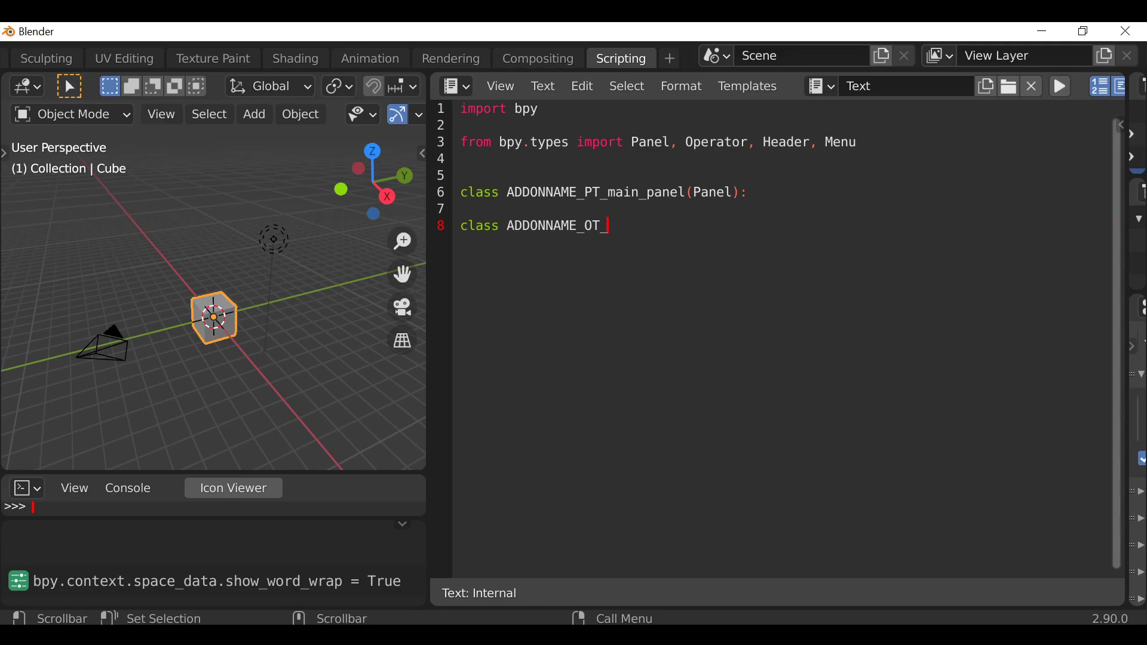
type("add_")
type("cube")
type("()")
type(":")
key("Left")
key("Left")
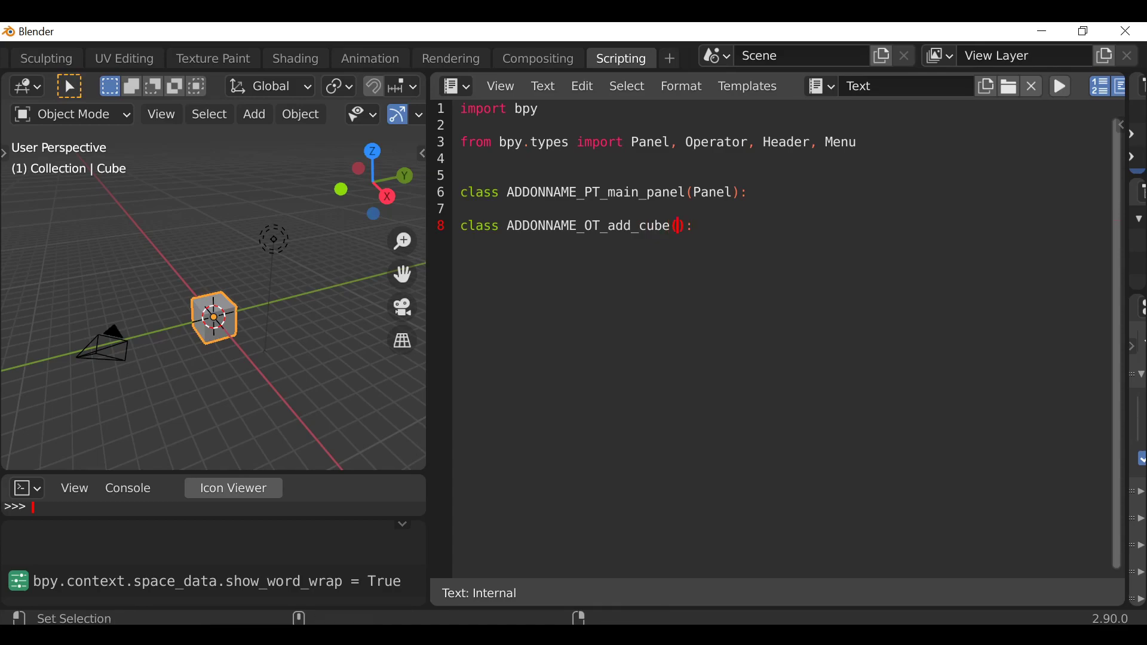
type("Operato")
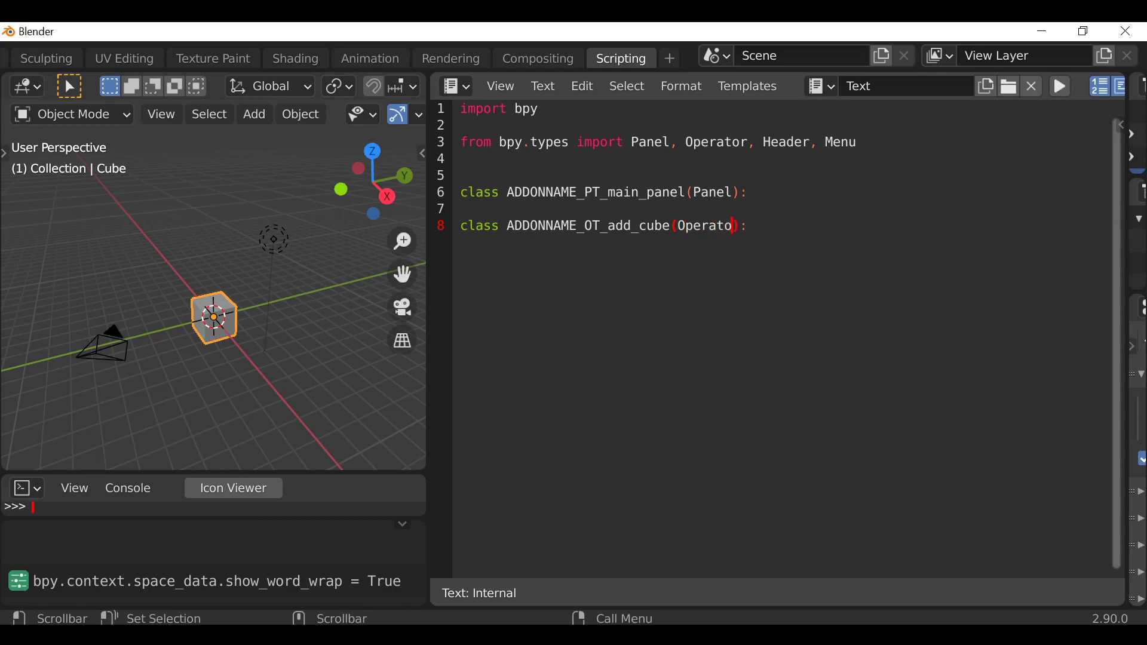
type("r")
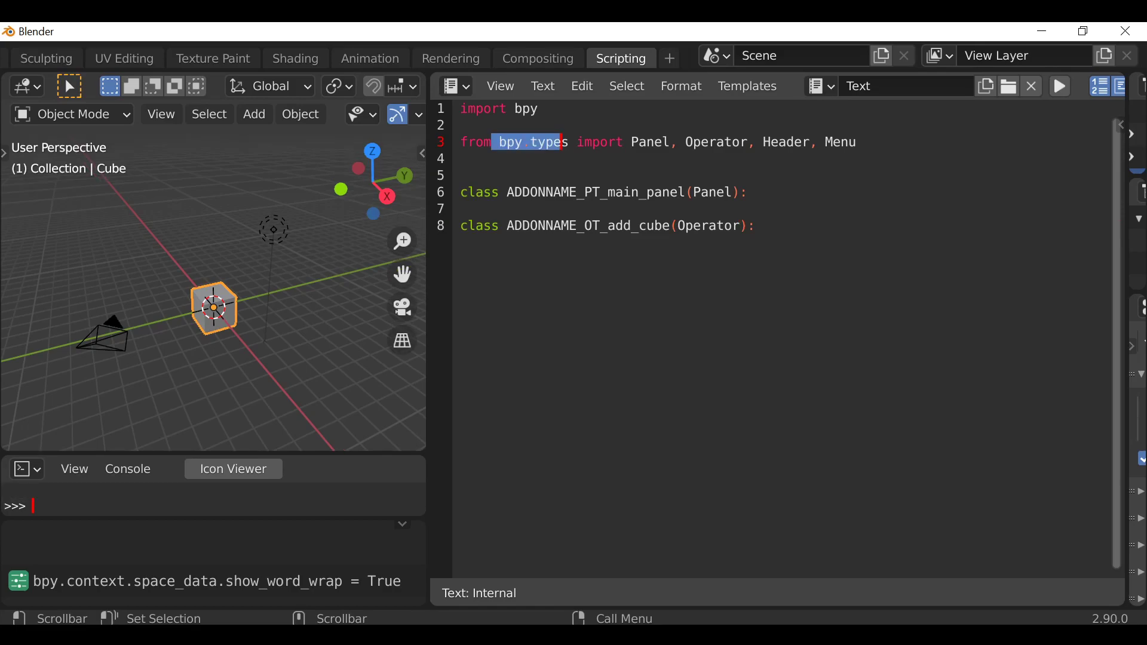
Enlarge the Python console to inspect bpy, bpy.data and bpy.types in its module list, then shrink it back
left_click_drag(316, 454, 296, 300)
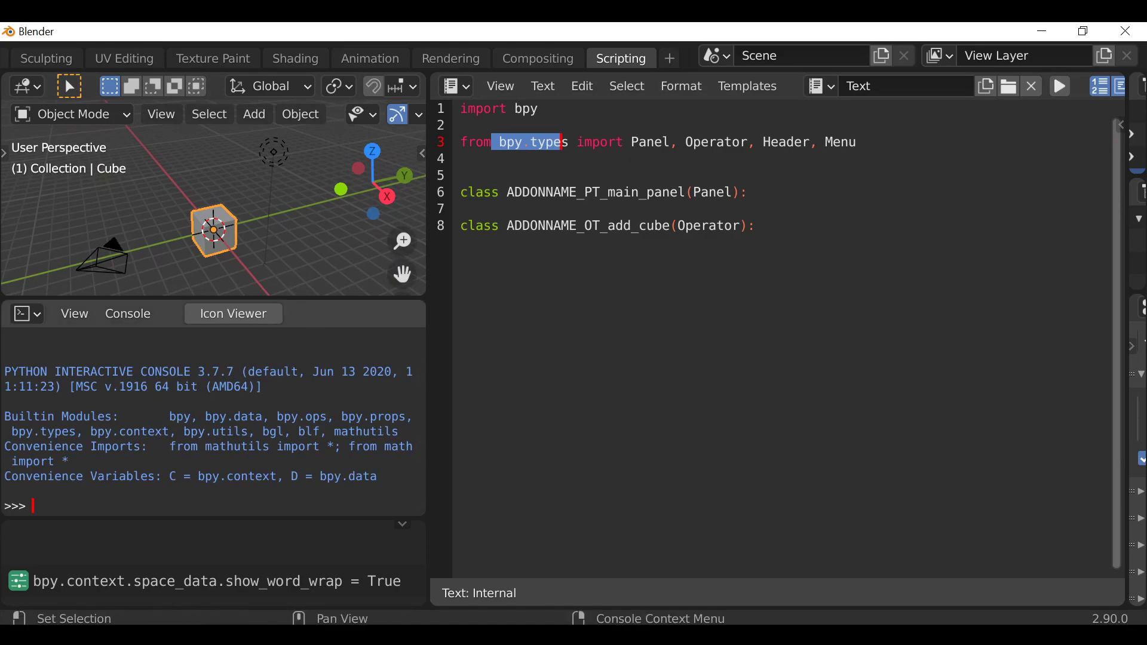
left_click_drag(166, 416, 190, 416)
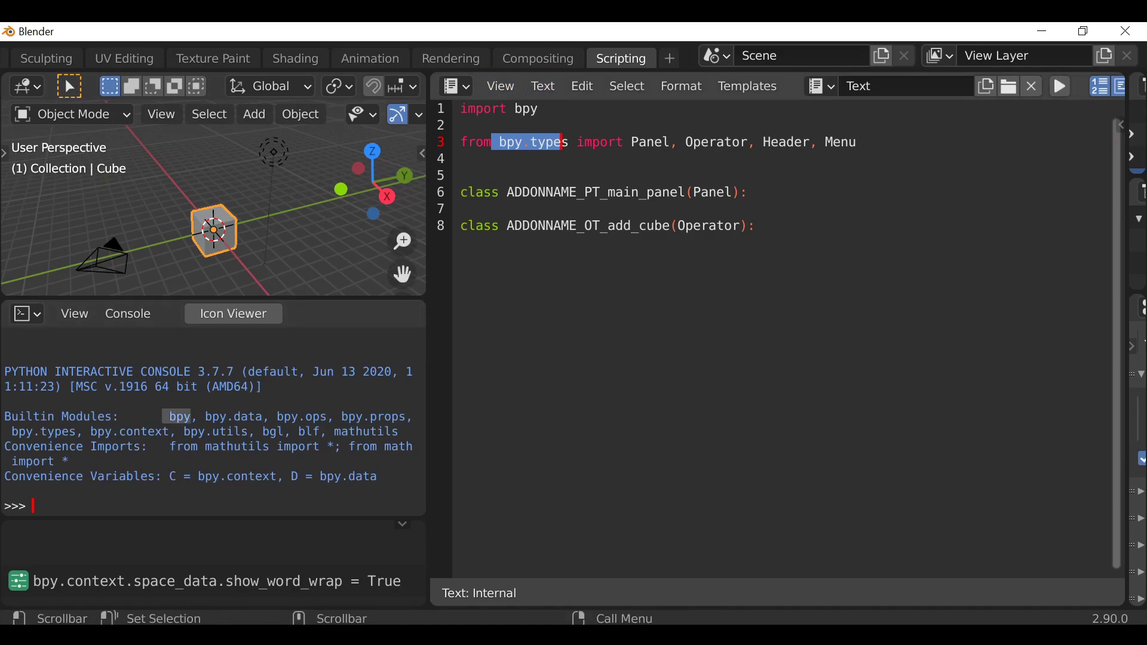
left_click_drag(205, 417, 391, 416)
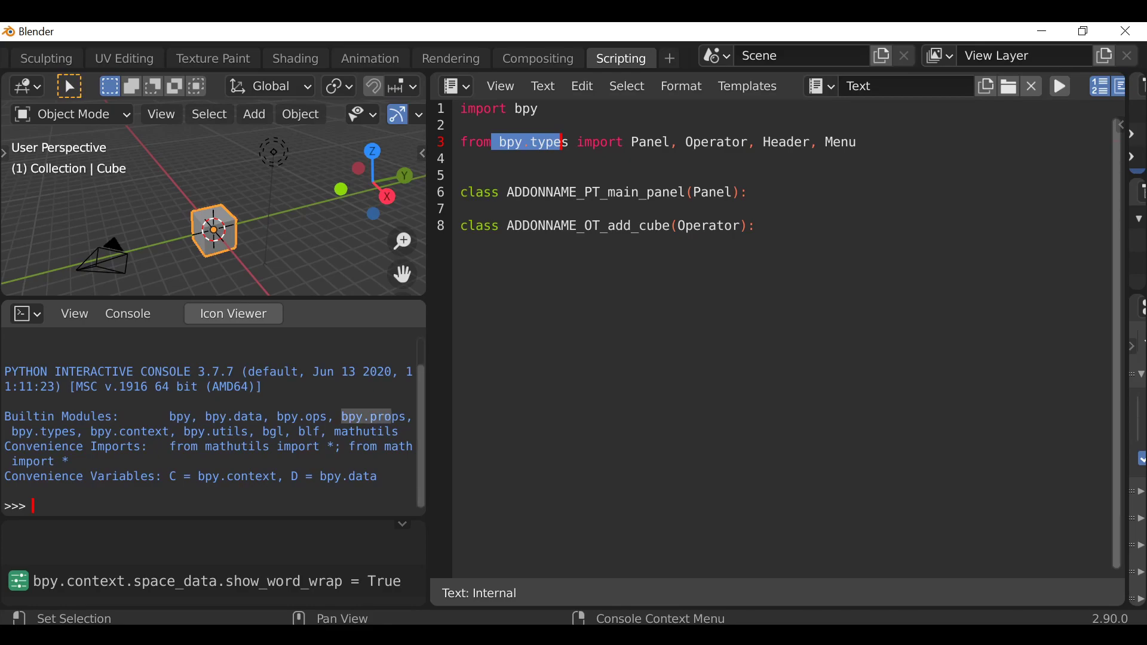
left_click_drag(12, 431, 71, 431)
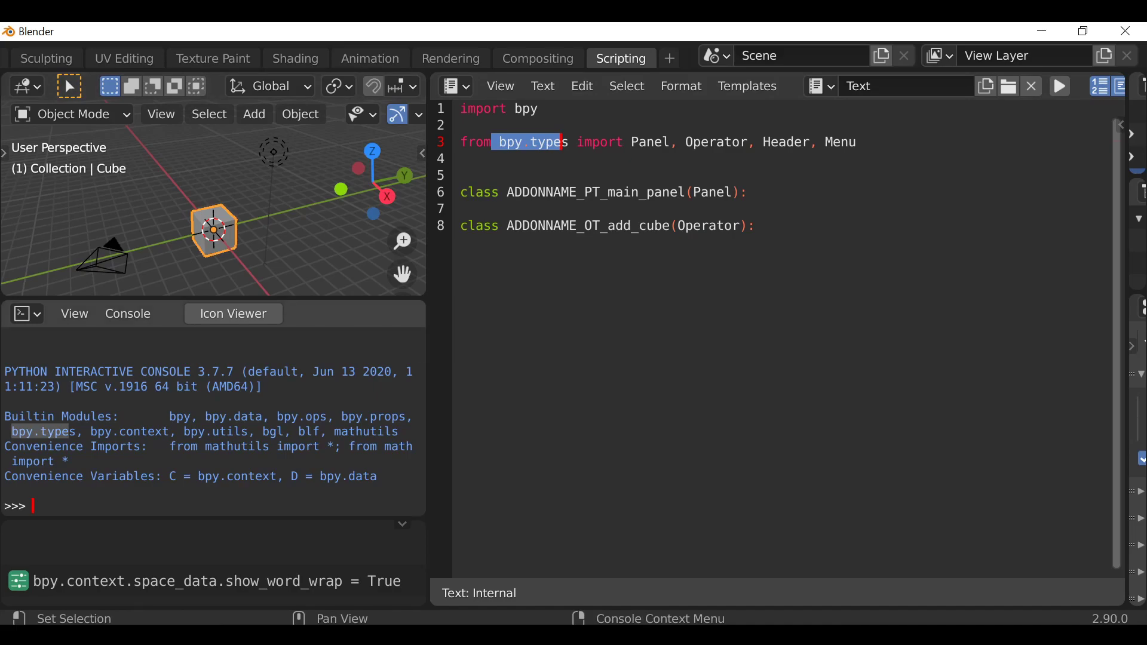
left_click(215, 430)
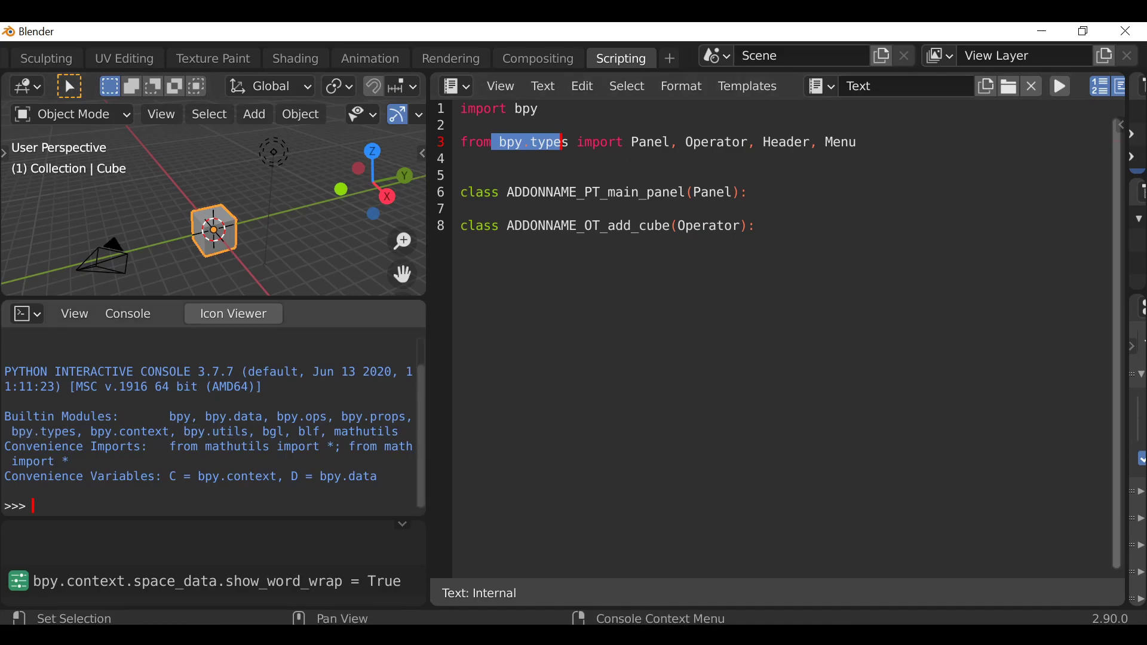
left_click_drag(376, 297, 375, 475)
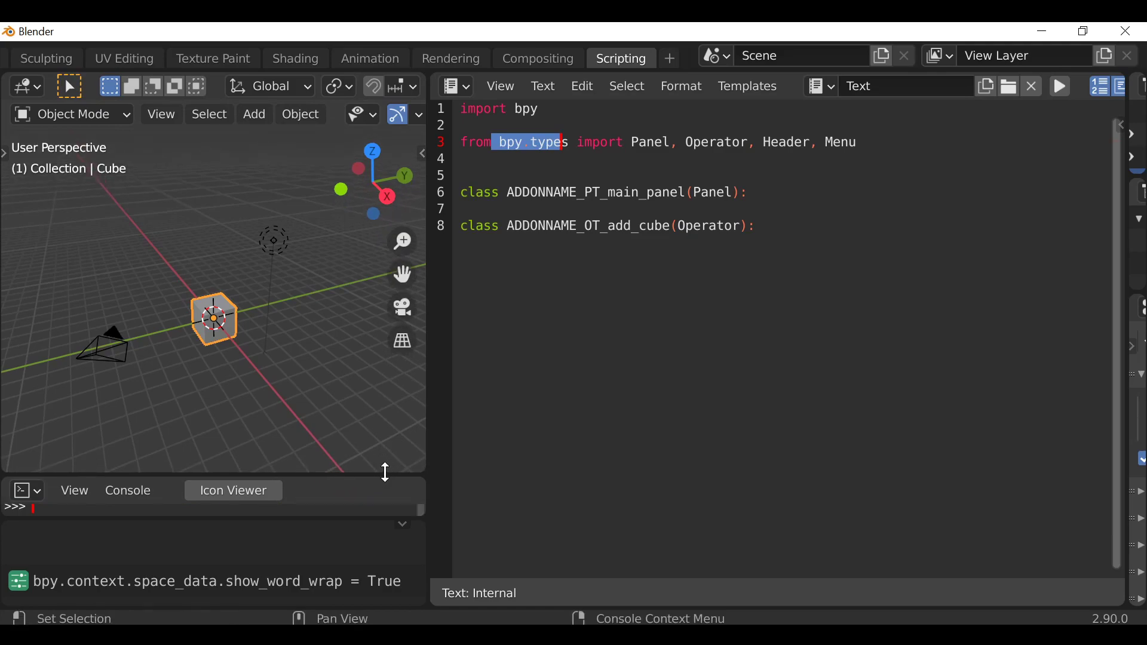
Unlink the script text so the text editor is empty
left_click(1032, 86)
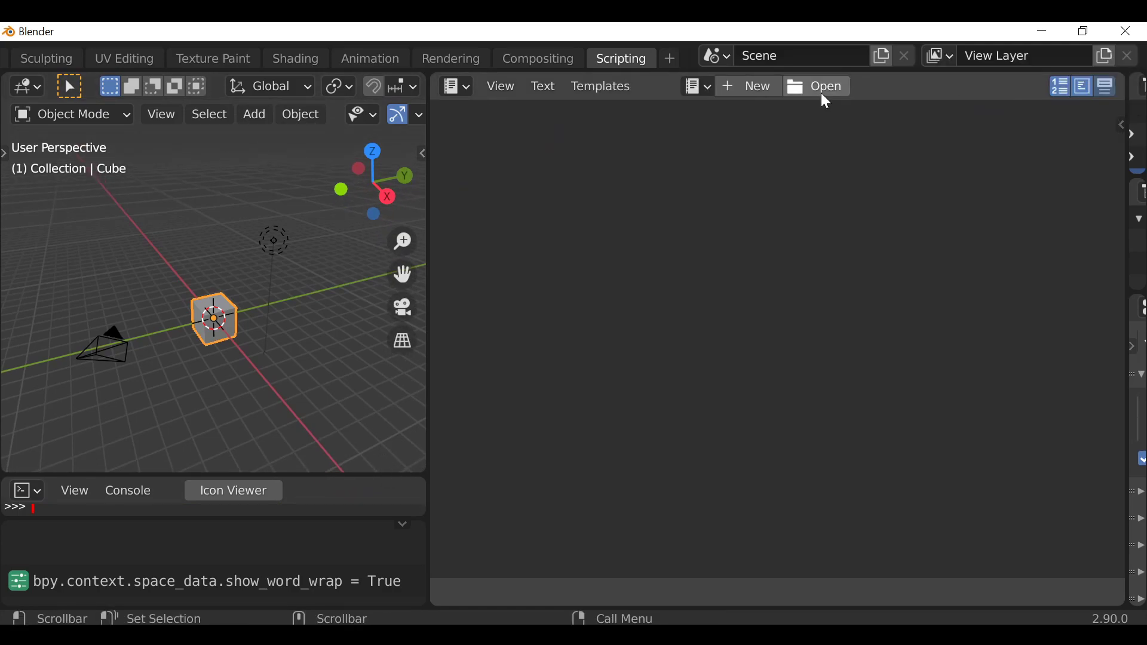
Open PropertyGroupTutorialTemplate.py in the text editor
left_click(816, 86)
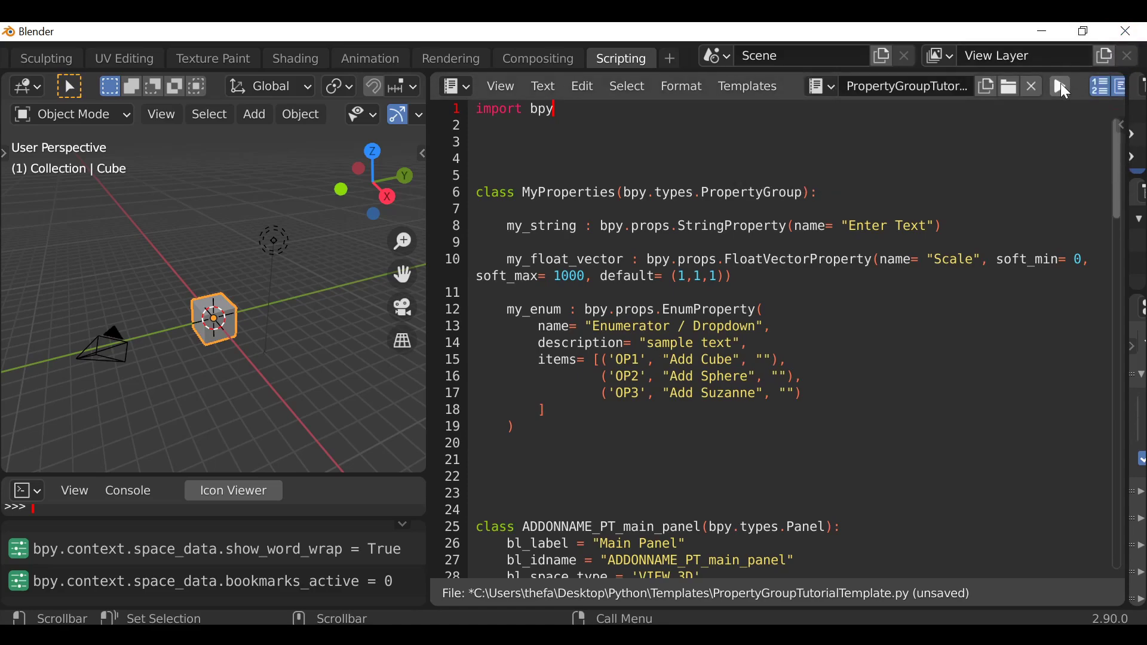
Insert 'from bpy.types import Panel, Operator, PropertyGroup' on line 3 below import bpy
key("Return")
key("Return")
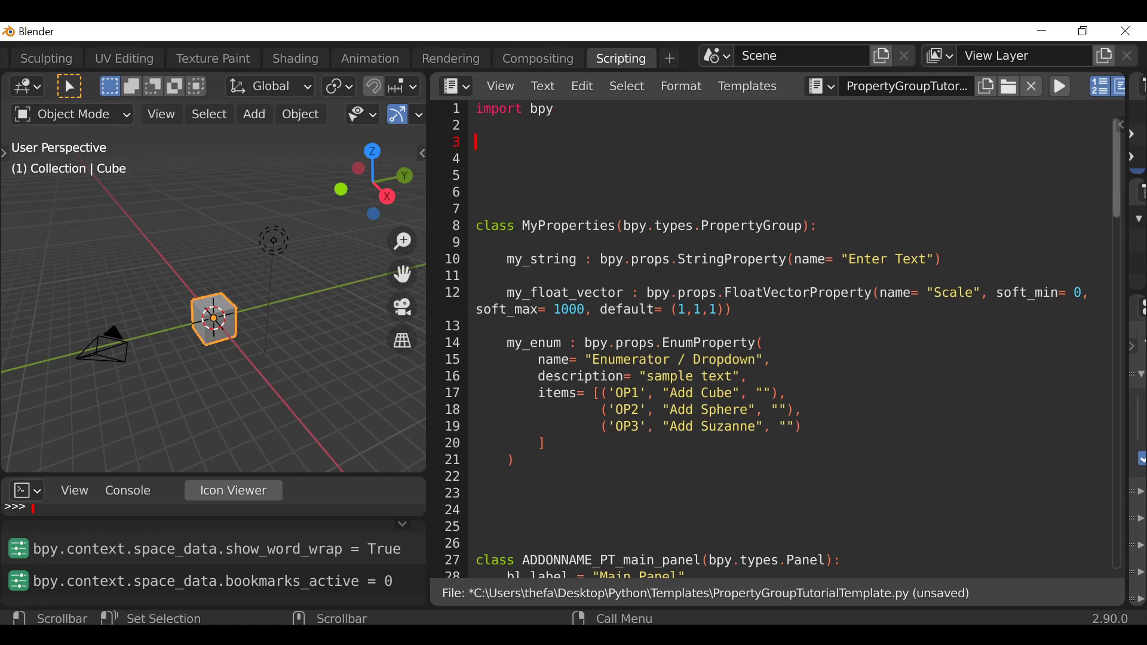
type("from ")
type("bpy.ty")
type("pes impor")
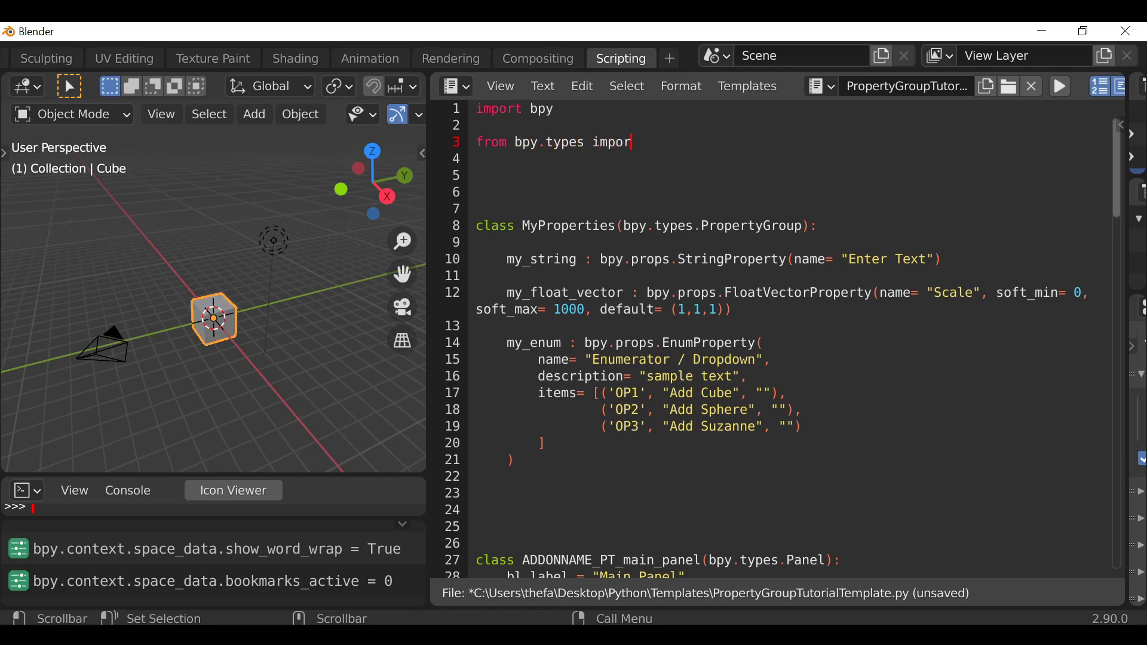
type("t Pa")
type("nel, Operat")
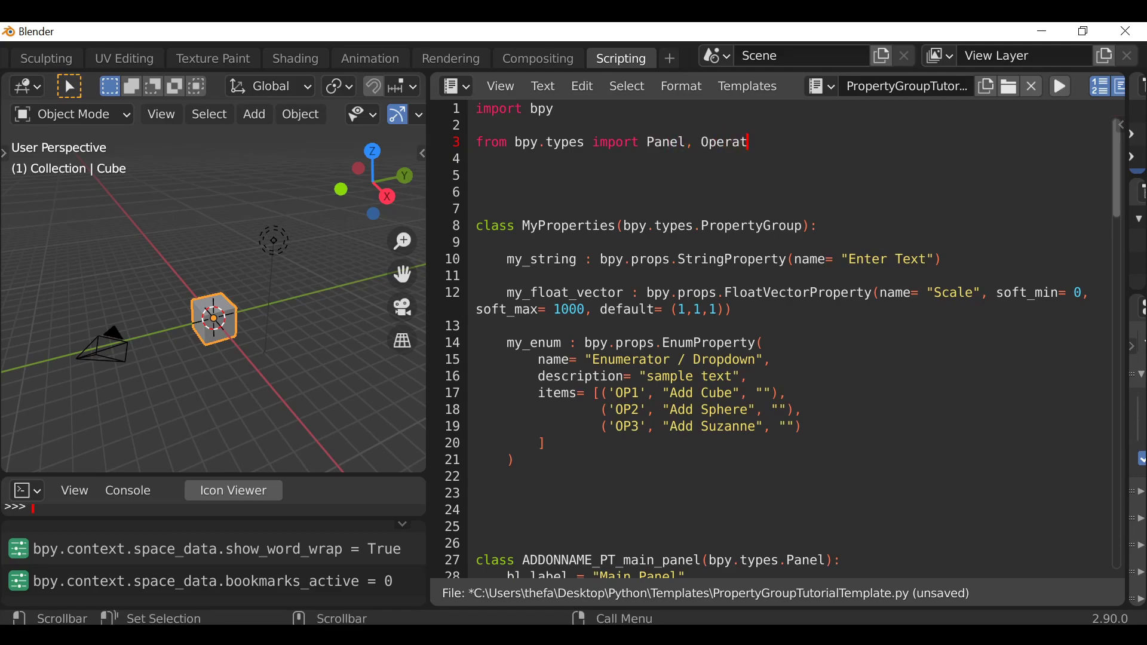
type("or, ")
type("Prop")
type("erty")
type("Group")
left_click_drag(701, 227, 623, 227)
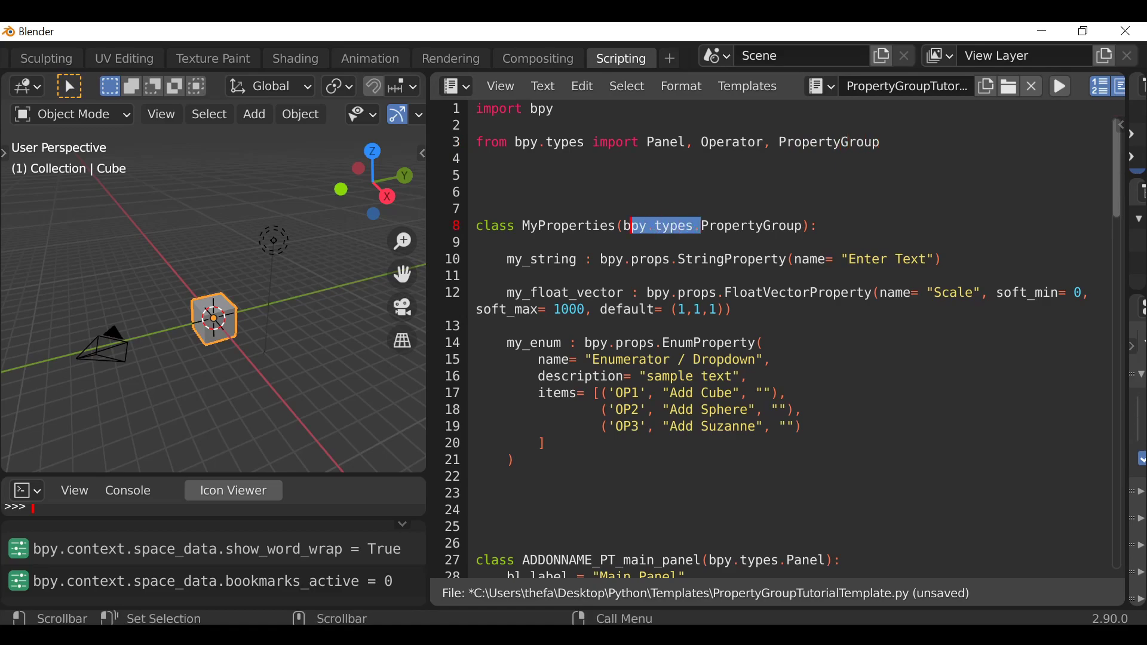
Remove the bpy.types. prefix so the panel class inherits Panel directly
key("BackSpace")
scroll(780, 358, "down", 3)
scroll(780, 359, "down", 3)
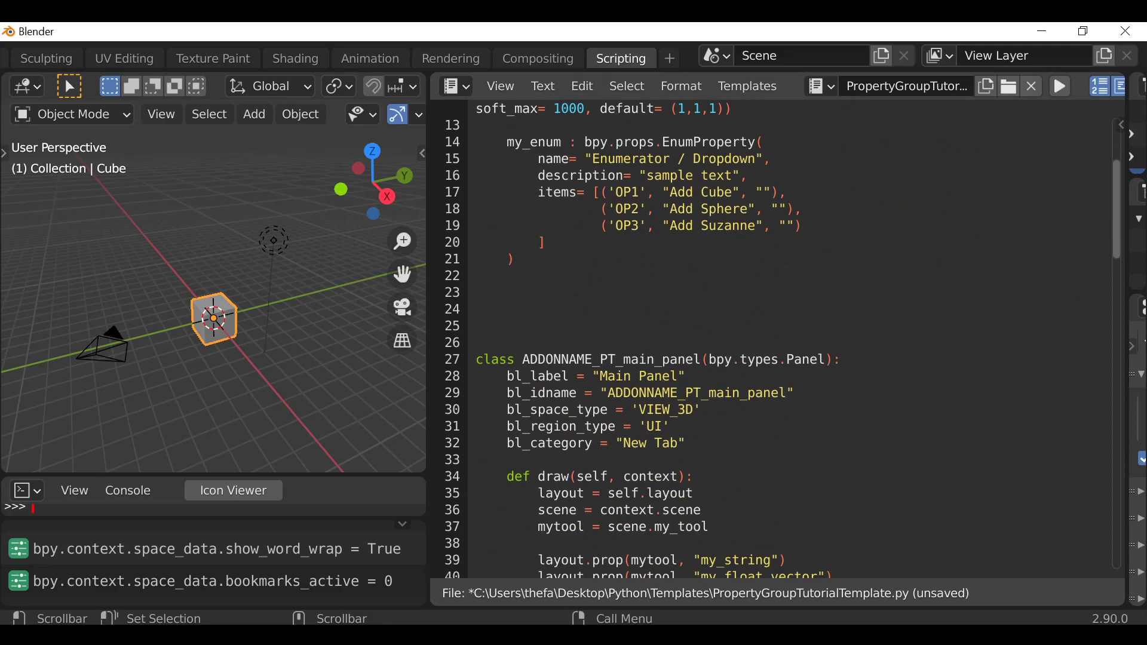
scroll(780, 358, "down", 2)
left_click_drag(786, 258, 709, 259)
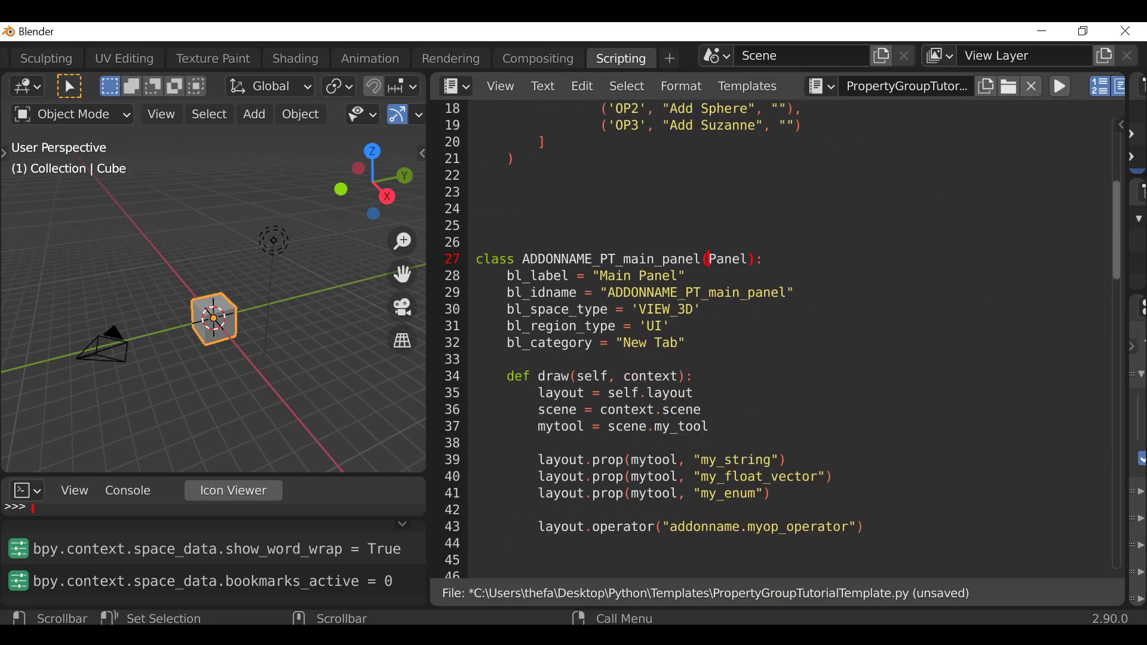
scroll(771, 359, "down", 6)
scroll(771, 359, "down", 2)
left_click_drag(747, 343, 671, 343)
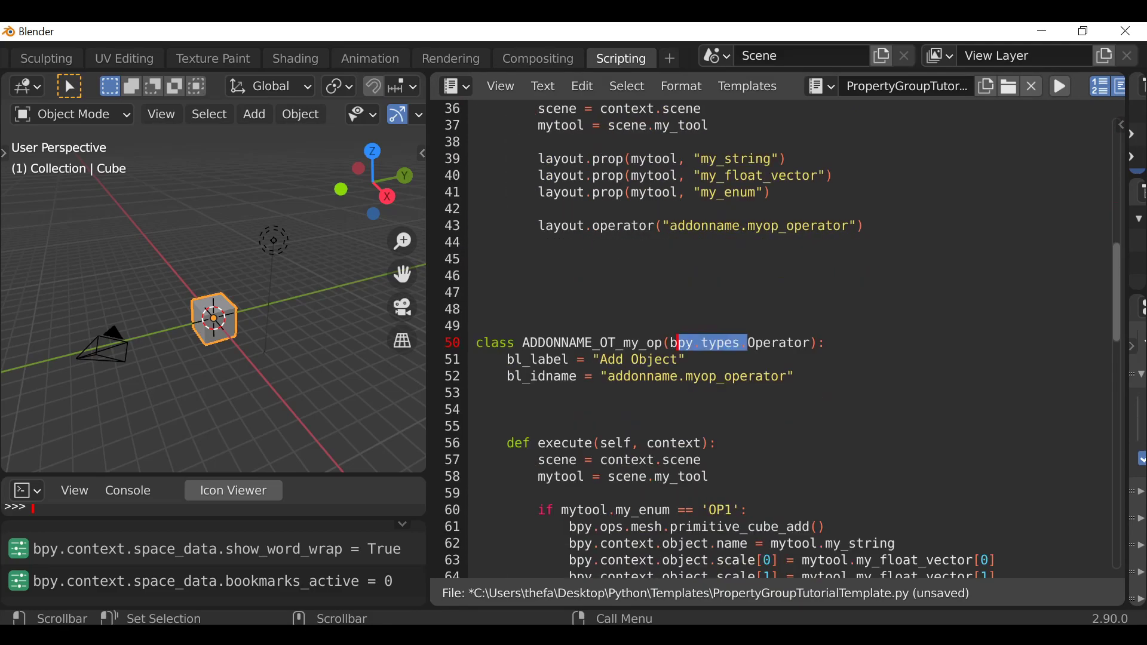
scroll(771, 359, "down", 3)
scroll(770, 359, "down", 6)
scroll(771, 359, "down", 6)
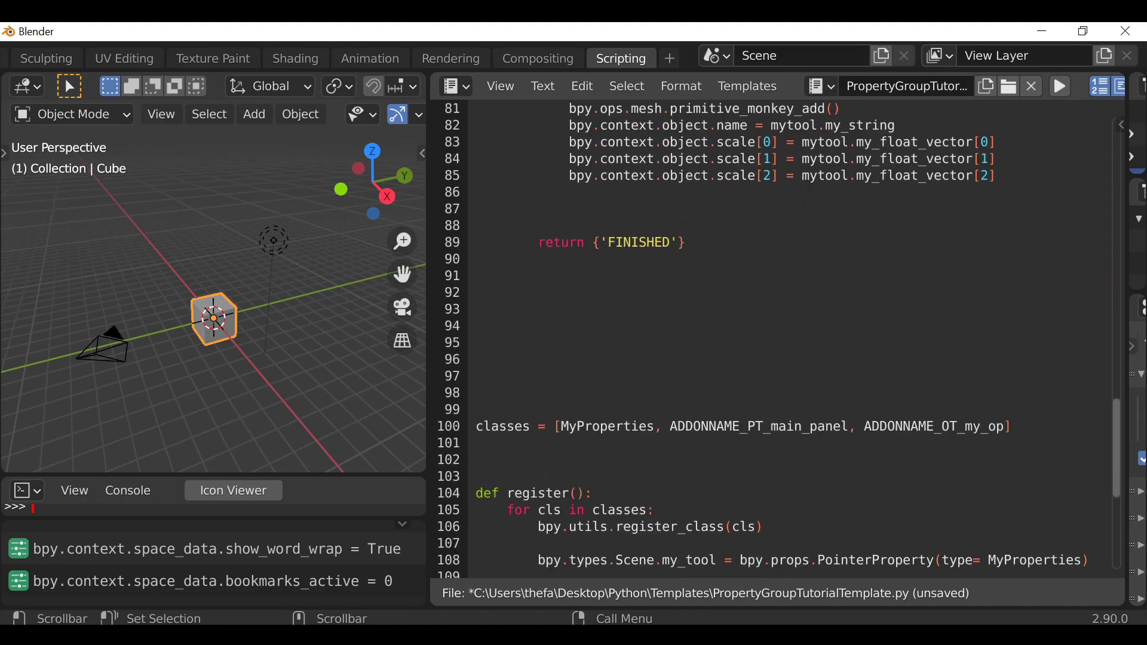
scroll(771, 359, "up", 5)
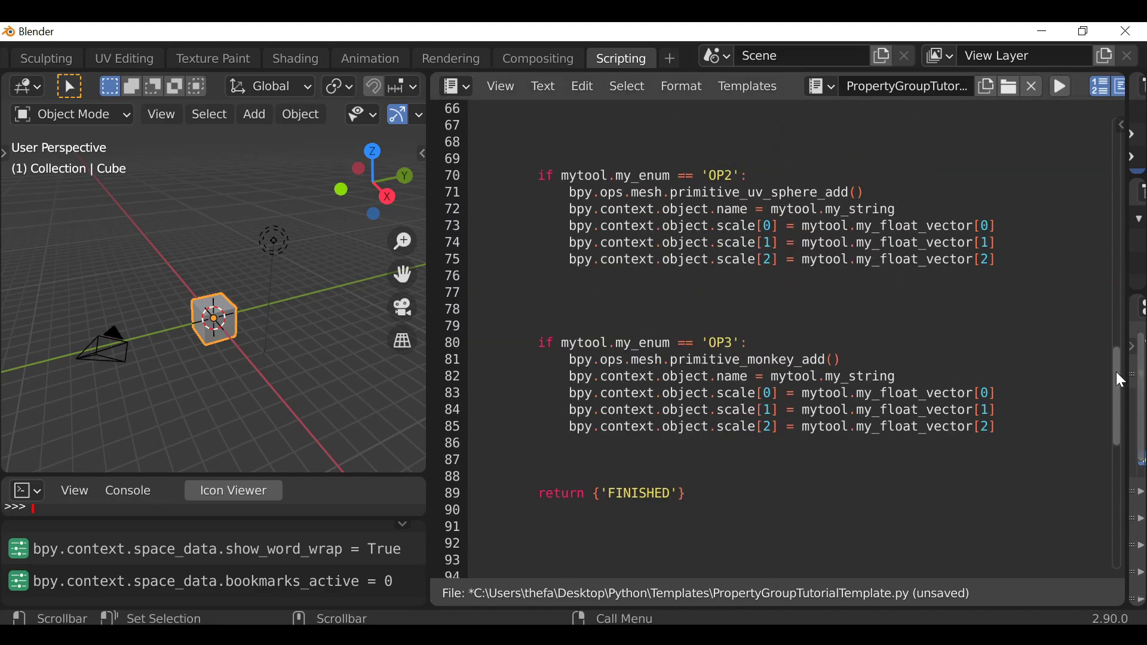
left_click_drag(1117, 377, 1099, 135)
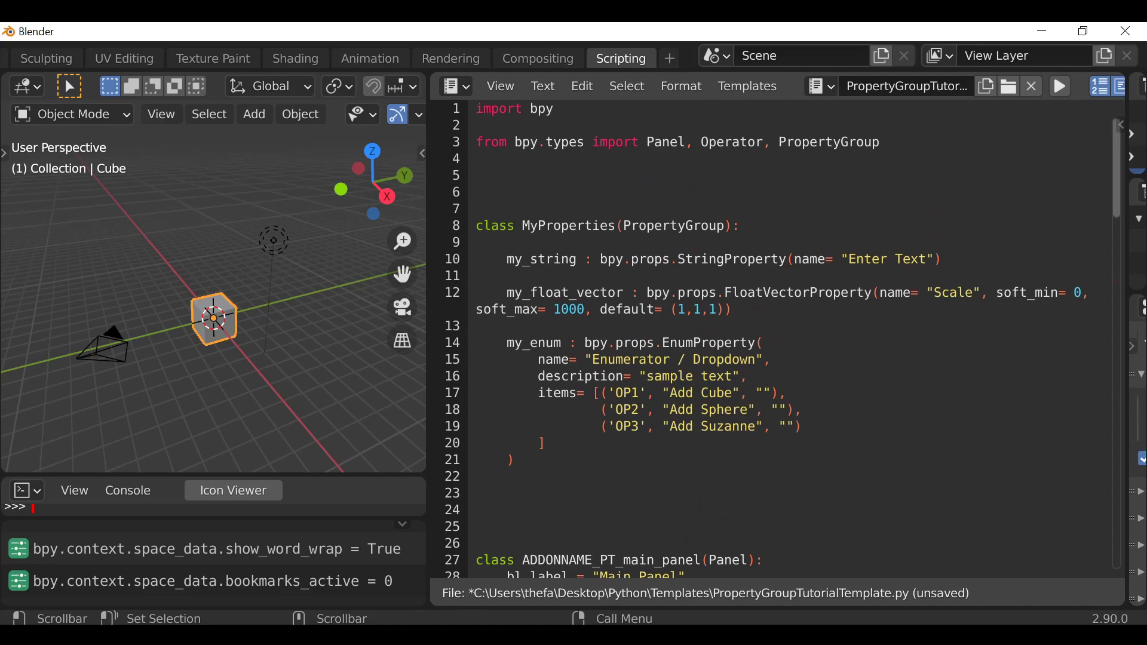
Add line 4 importing StringProperty, FloatVectorProperty, EnumProperty and PointerProperty from bpy.props
left_click(882, 143)
key("Return")
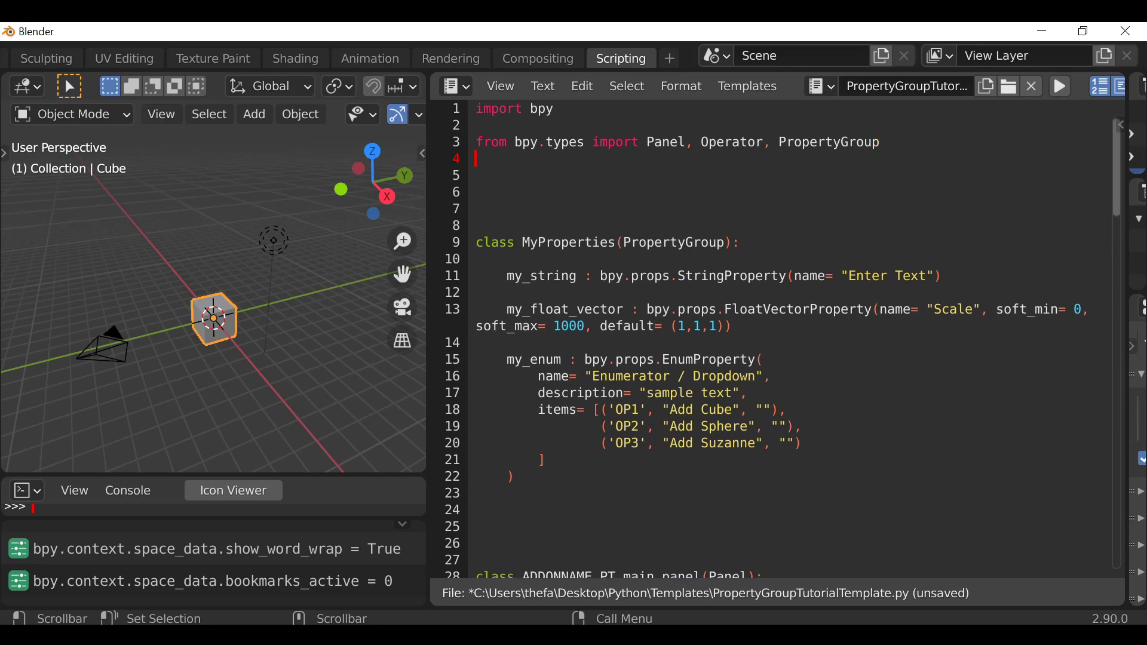
type("from ")
type("bpy.prop")
type("s")
type("import")
type(" S")
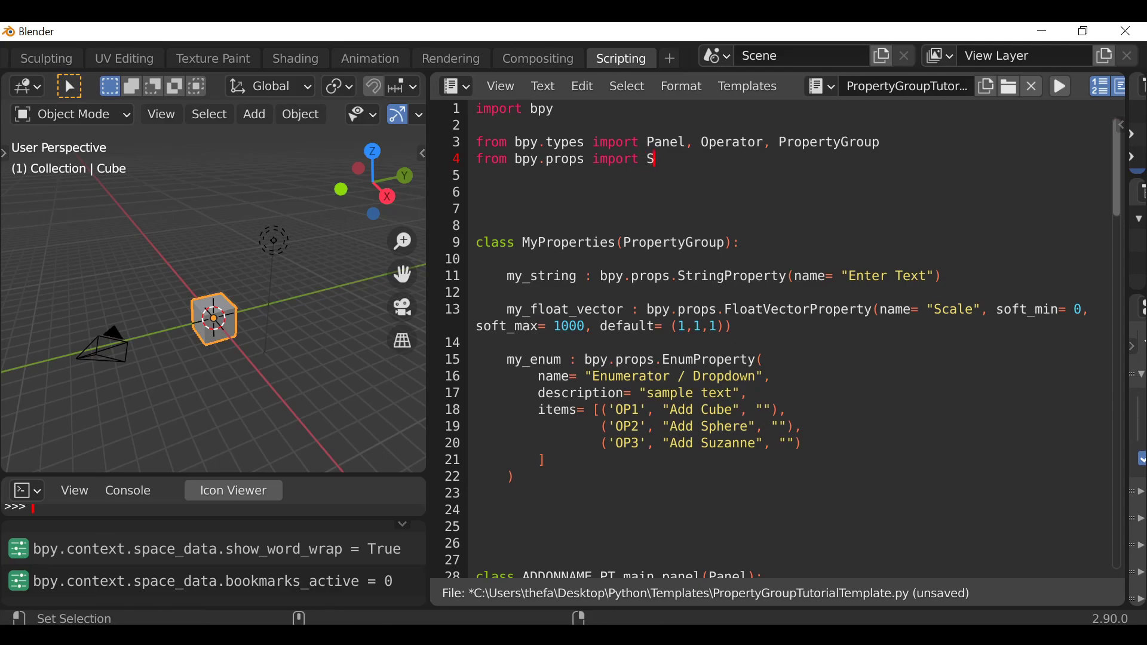
type("tringPropert")
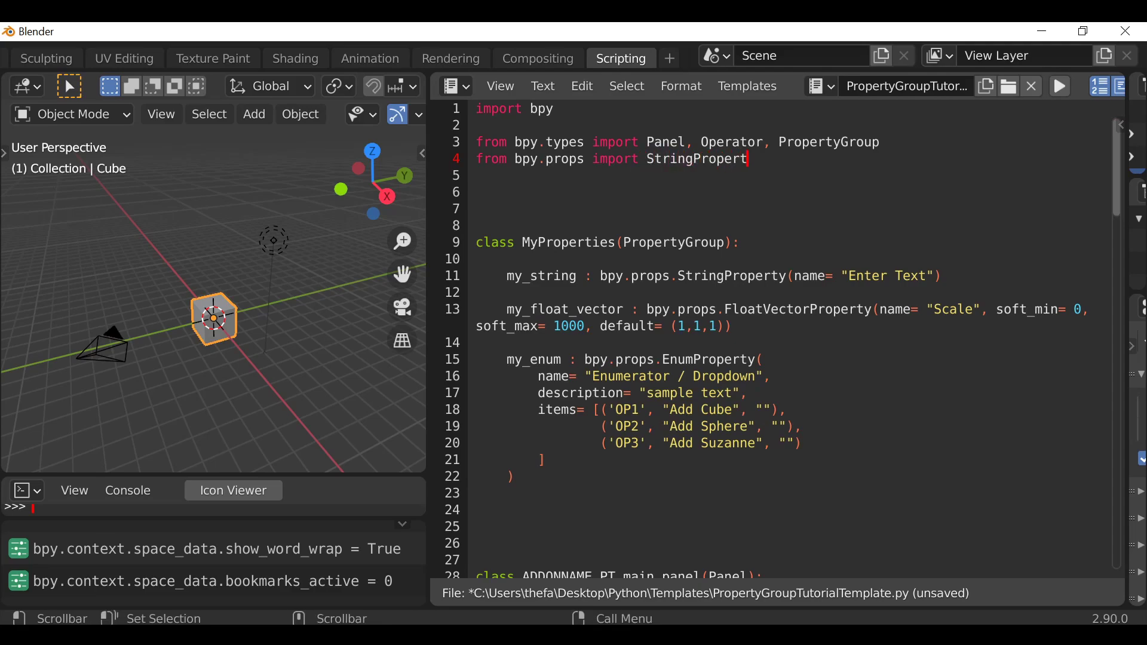
type("y, Float")
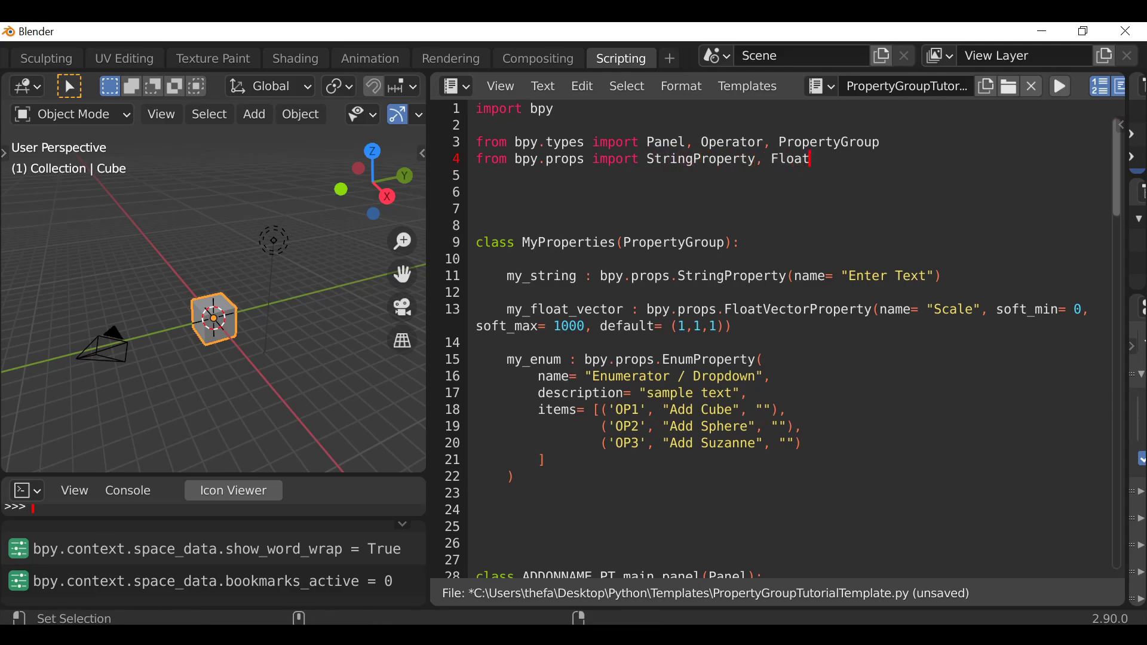
type("VectorP")
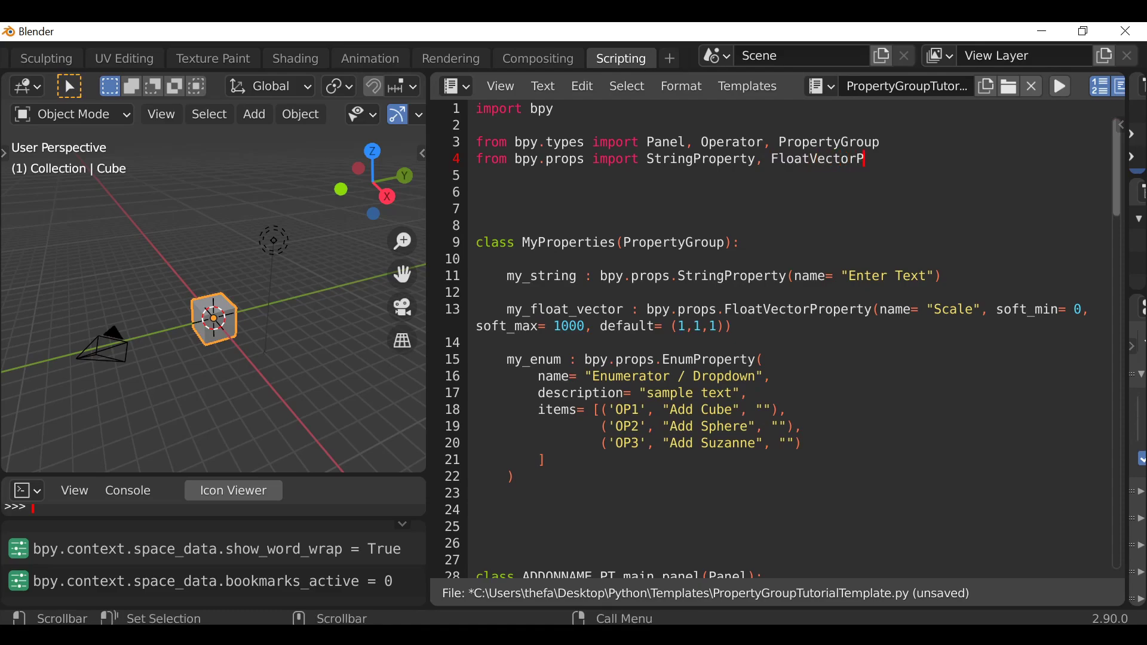
type("roperty")
type(", EnumP")
type("roperty")
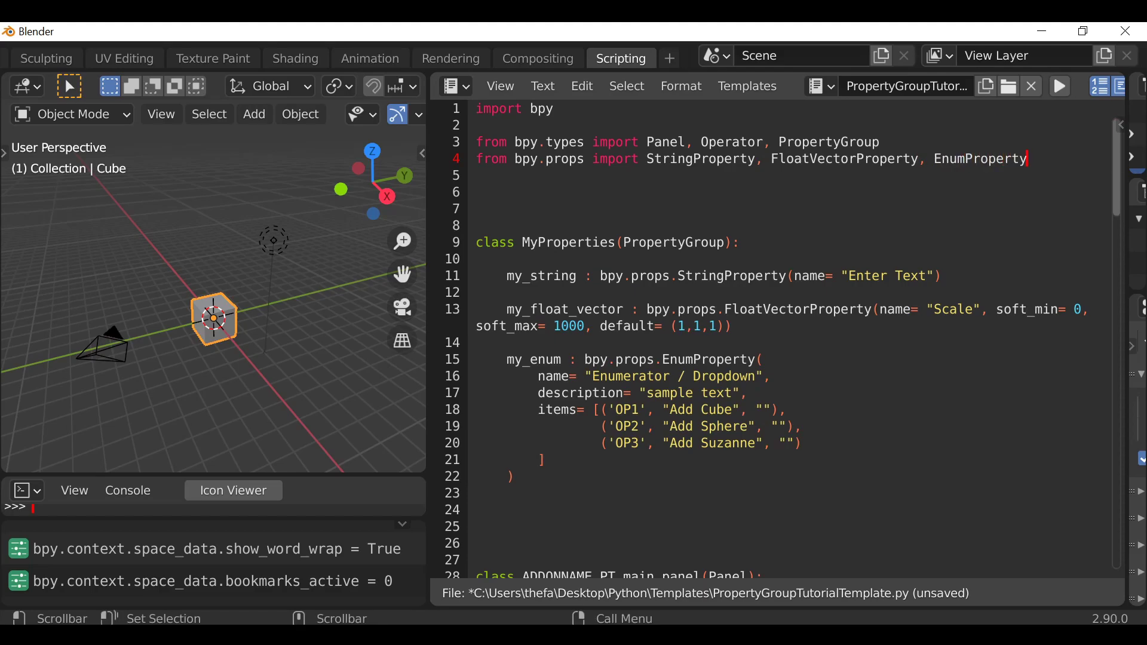
left_click_drag(1122, 163, 1102, 516)
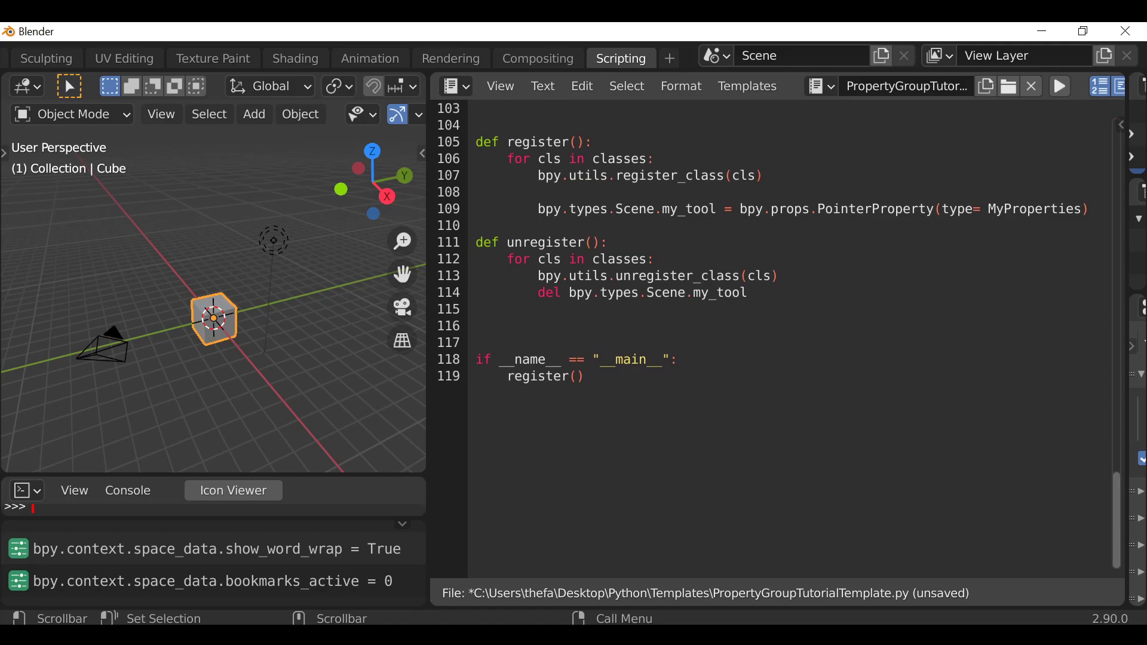
left_click_drag(1118, 515, 1112, 135)
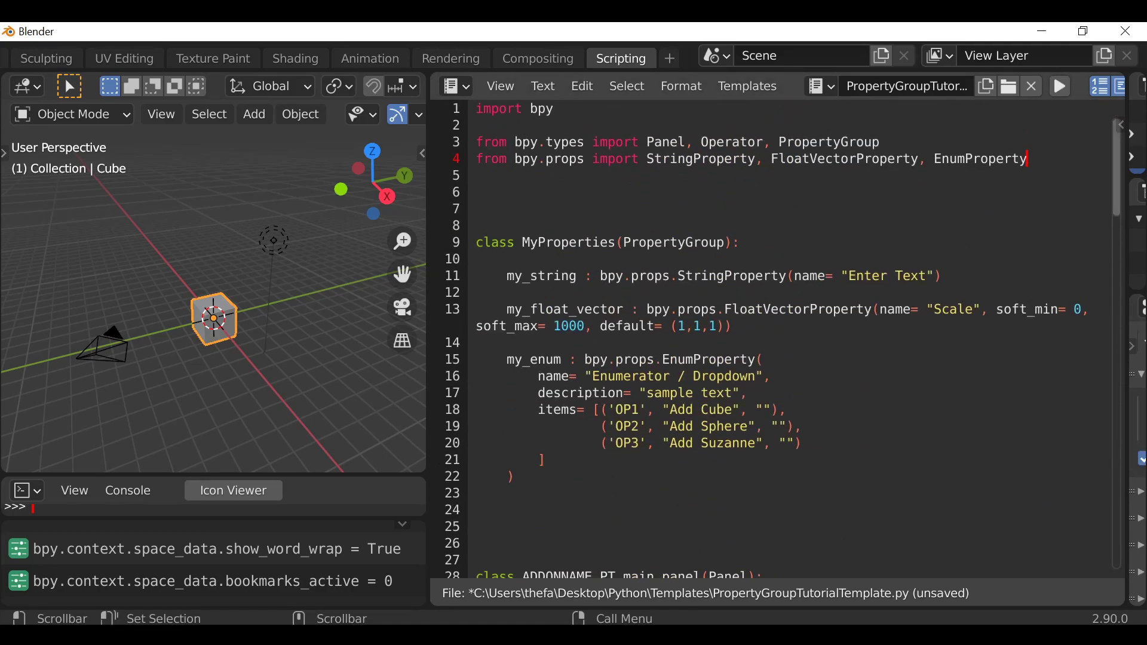
type(", P")
type("ointerPropert")
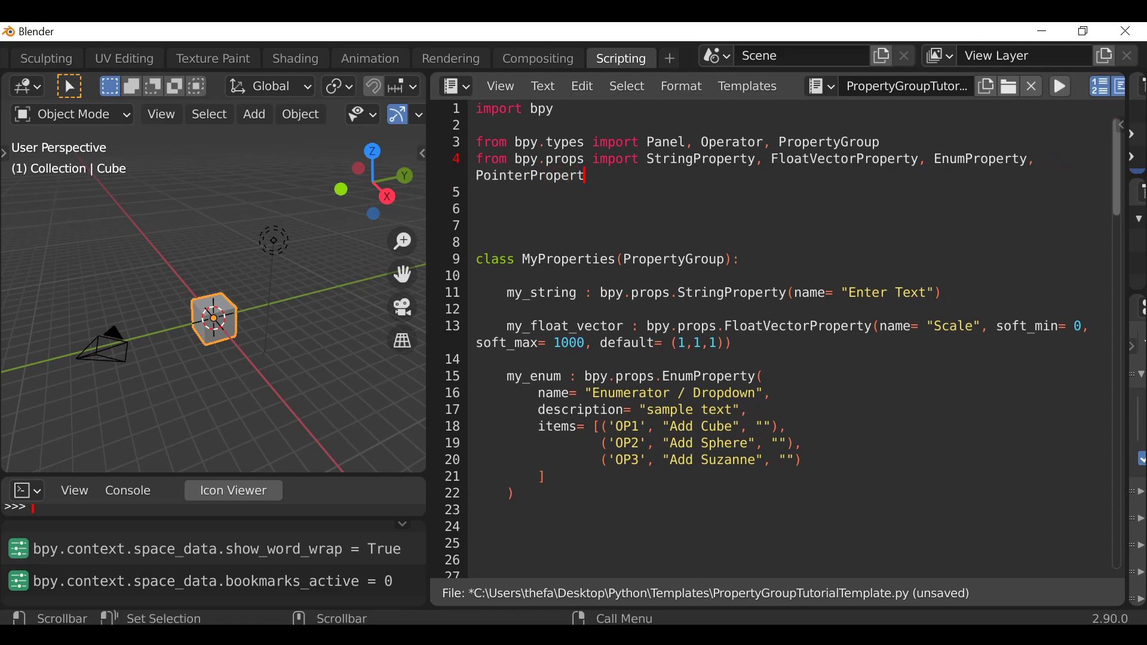
type("y")
left_click_drag(608, 292, 759, 293)
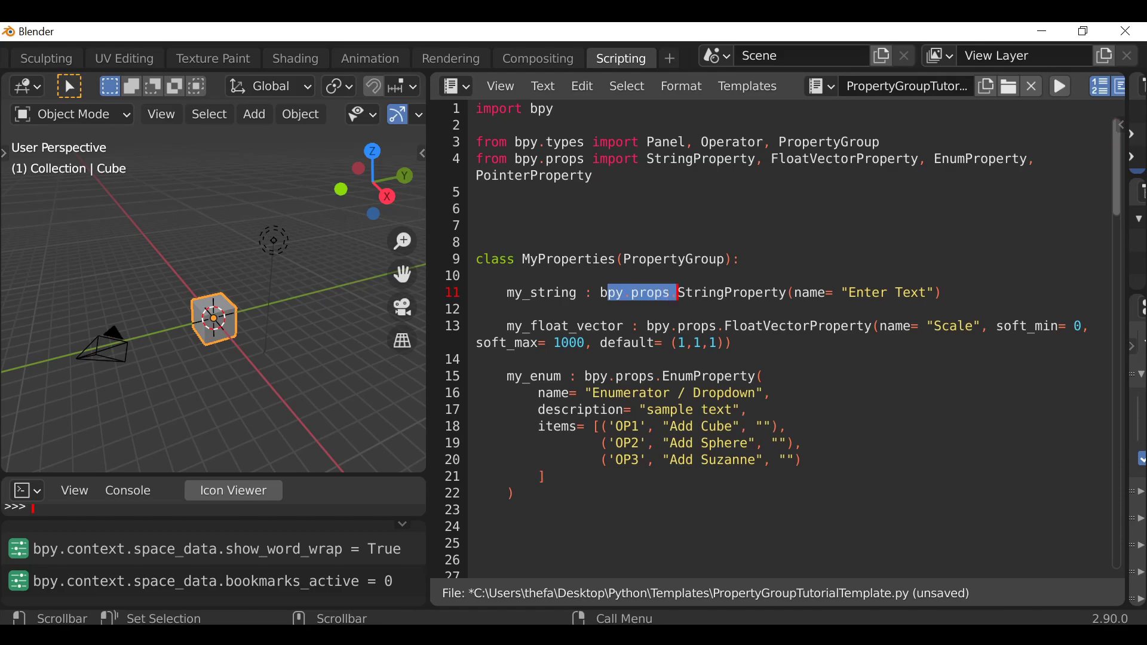
Delete the bpy.props. prefix from the string, float vector and enum properties on lines 11, 13 and 15
left_click_drag(600, 293, 679, 293)
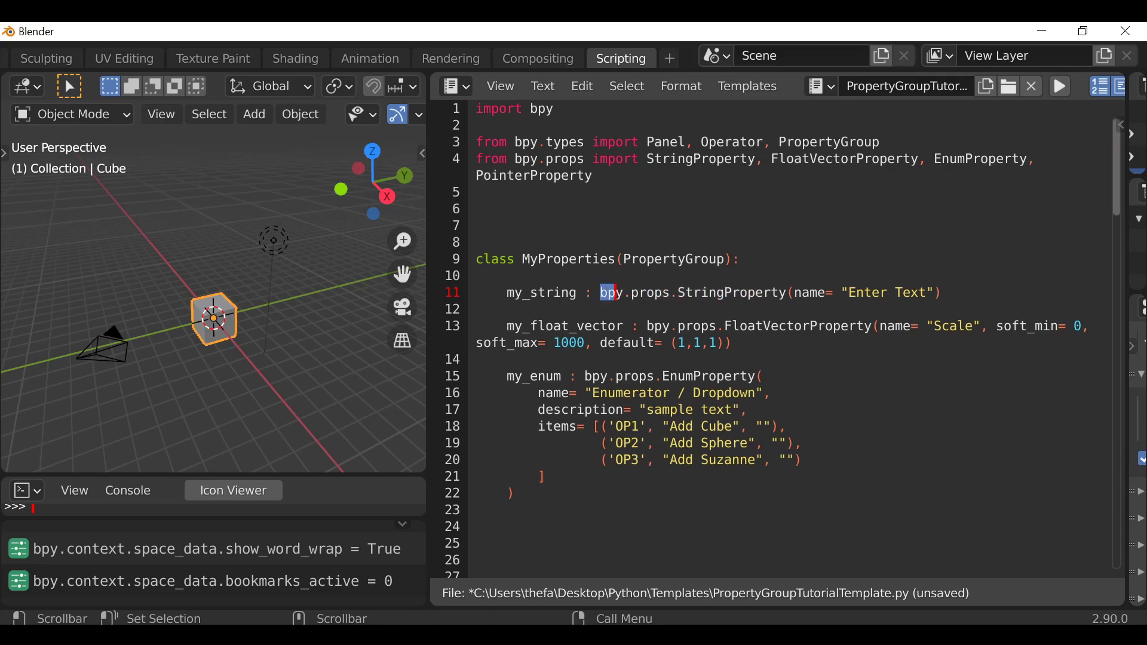
key("Delete")
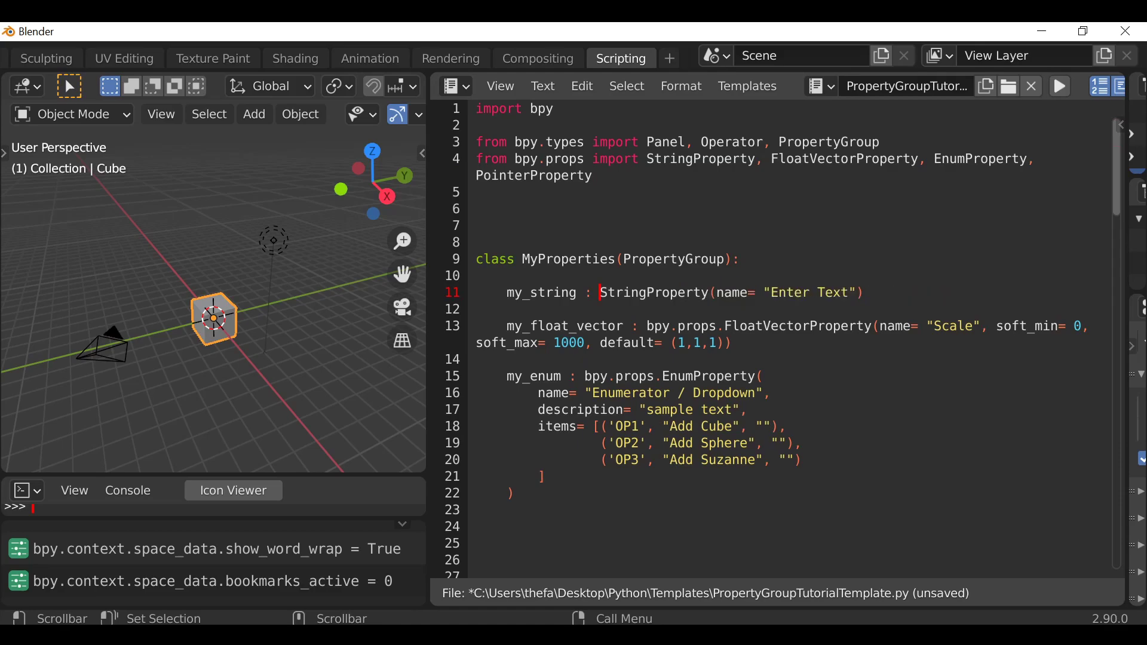
left_click_drag(648, 326, 724, 326)
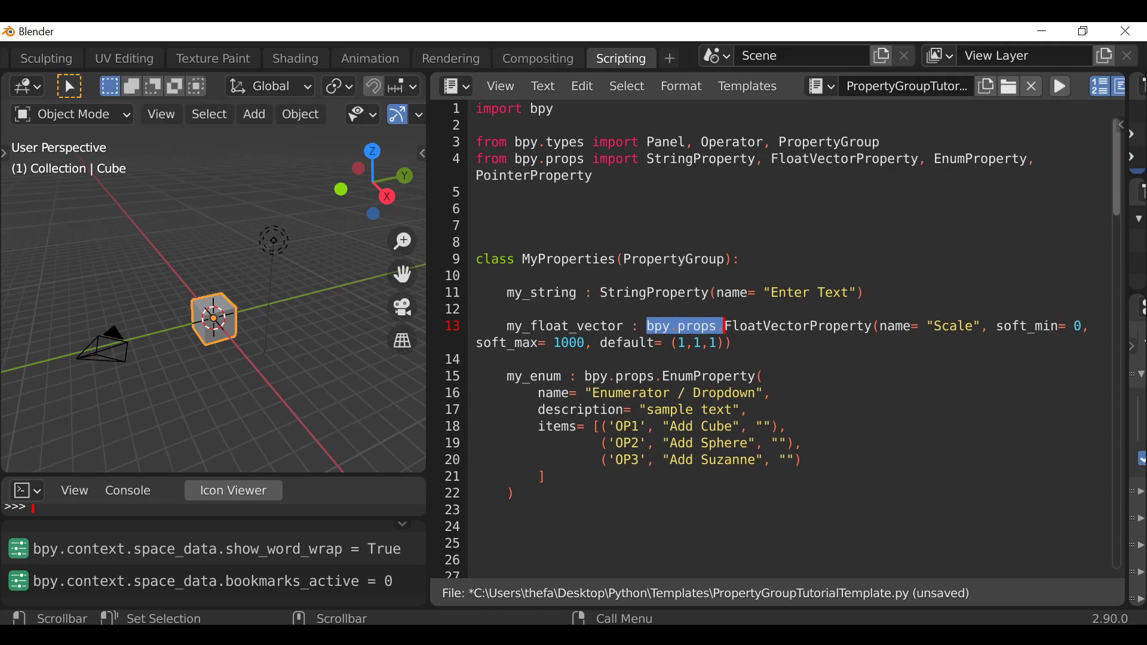
key("Delete")
left_click_drag(585, 376, 662, 376)
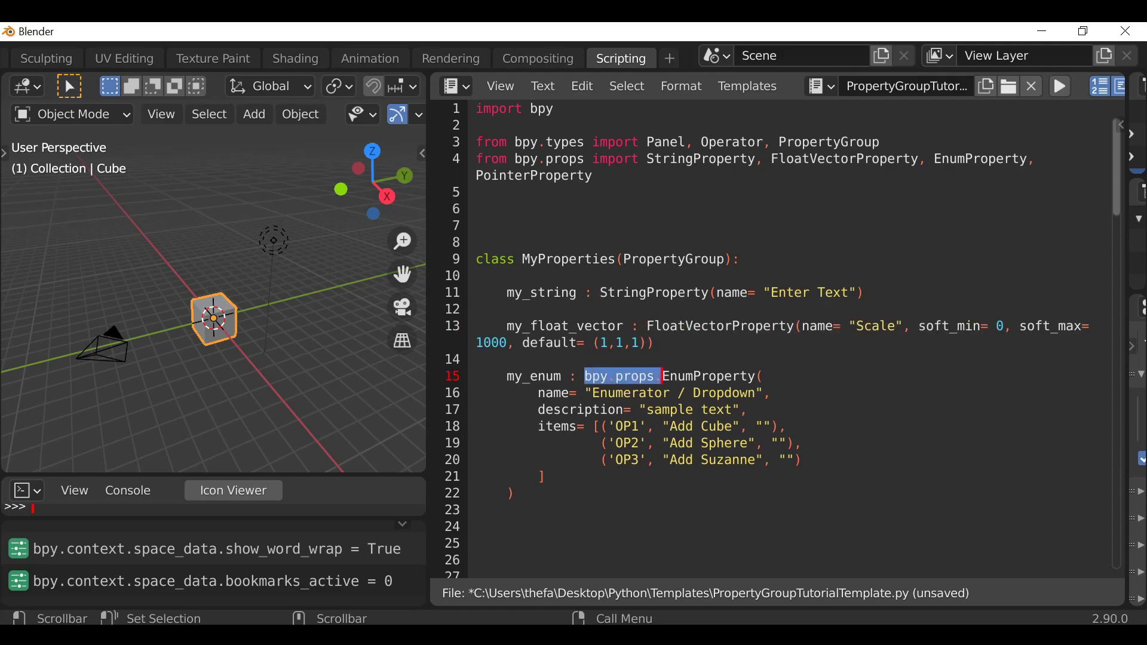
key("Delete")
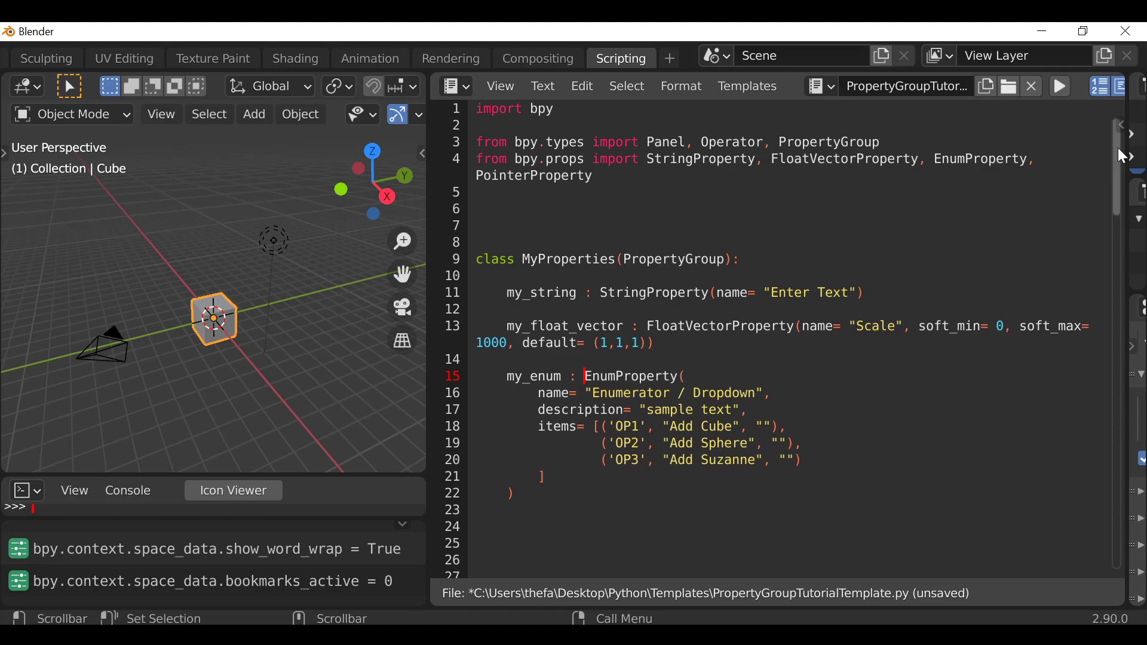
left_click_drag(1121, 170, 1095, 538)
scroll(1091, 528, "up", 2)
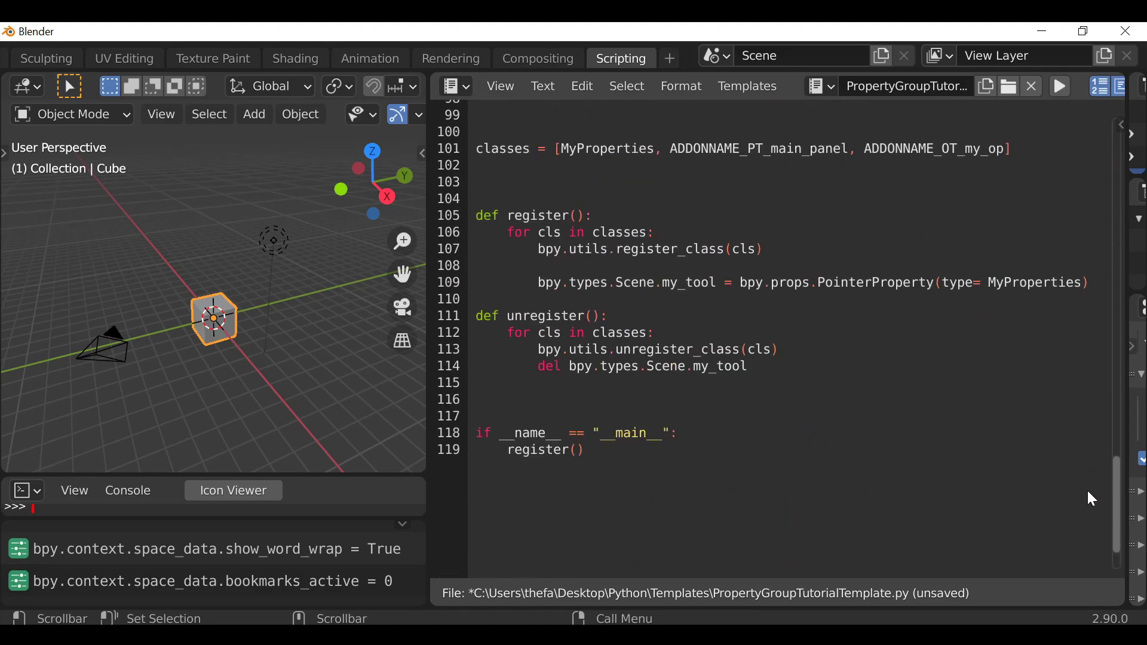
scroll(1090, 527, "up", 1)
Delete the bpy.props. prefix from the PointerProperty call on line 109
left_click_drag(741, 276, 479, 292)
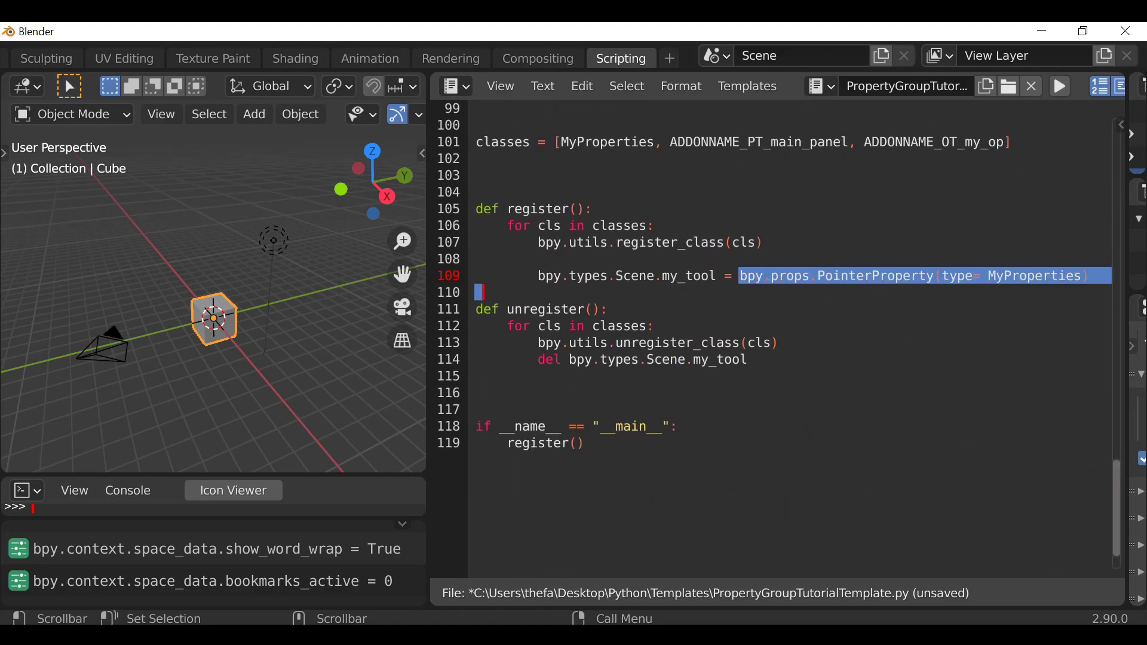
left_click_drag(741, 276, 816, 276)
key("Delete")
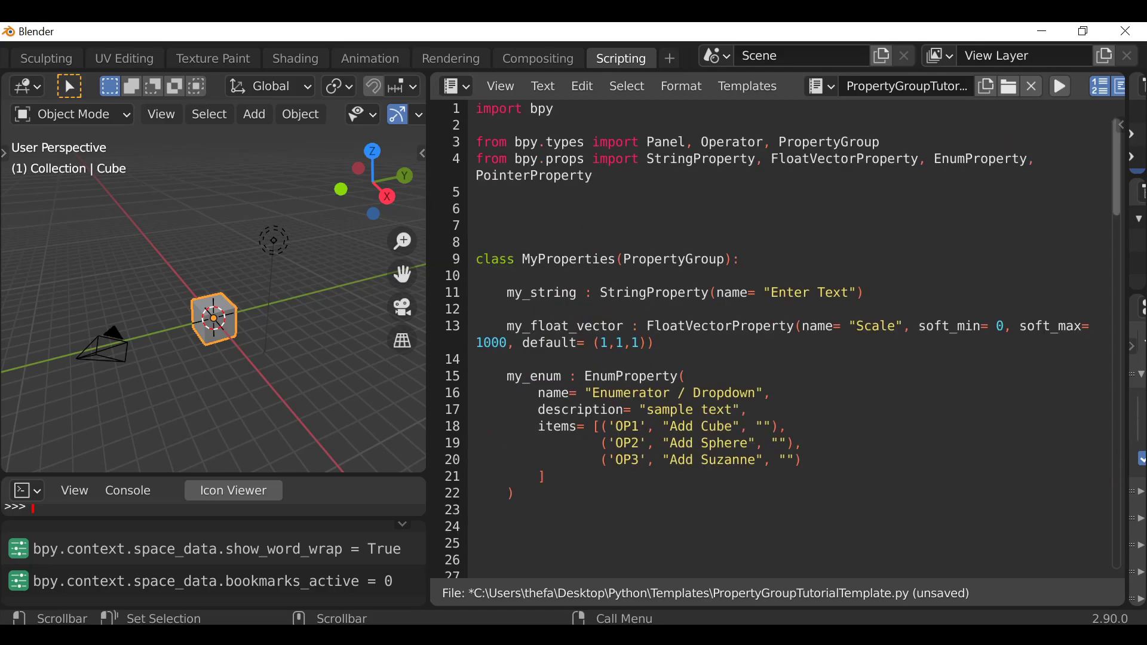
left_click(422, 153)
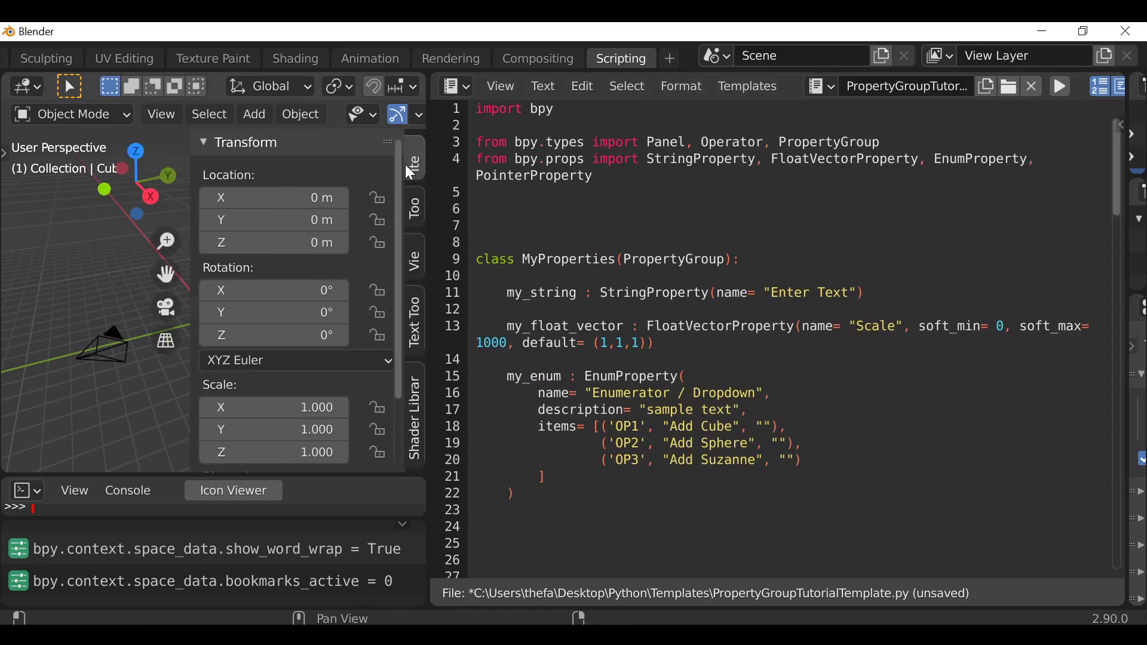
Run the script and set the Main Panel's enum to Add Sphere
left_click(1060, 86)
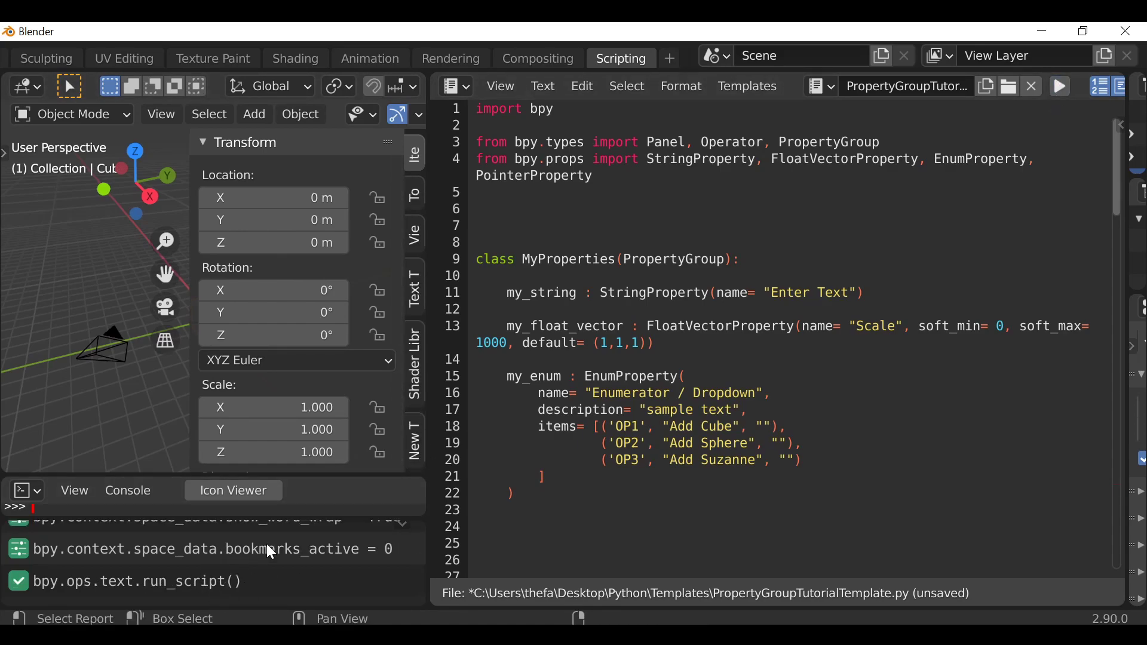
left_click(419, 425)
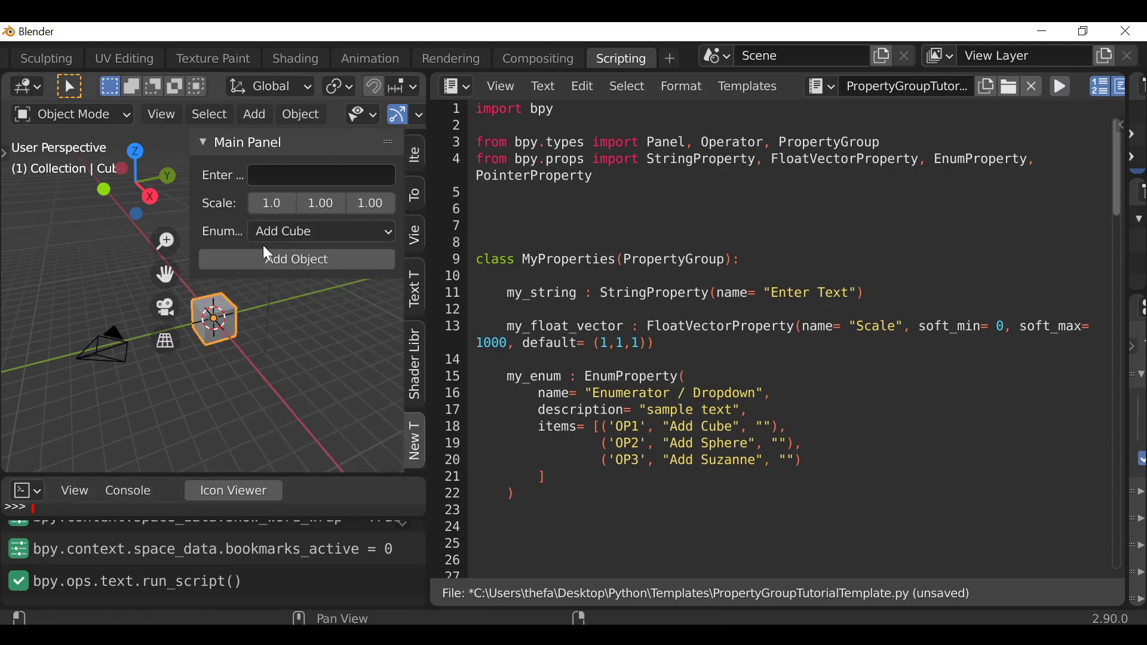
left_click(296, 232)
left_click(322, 276)
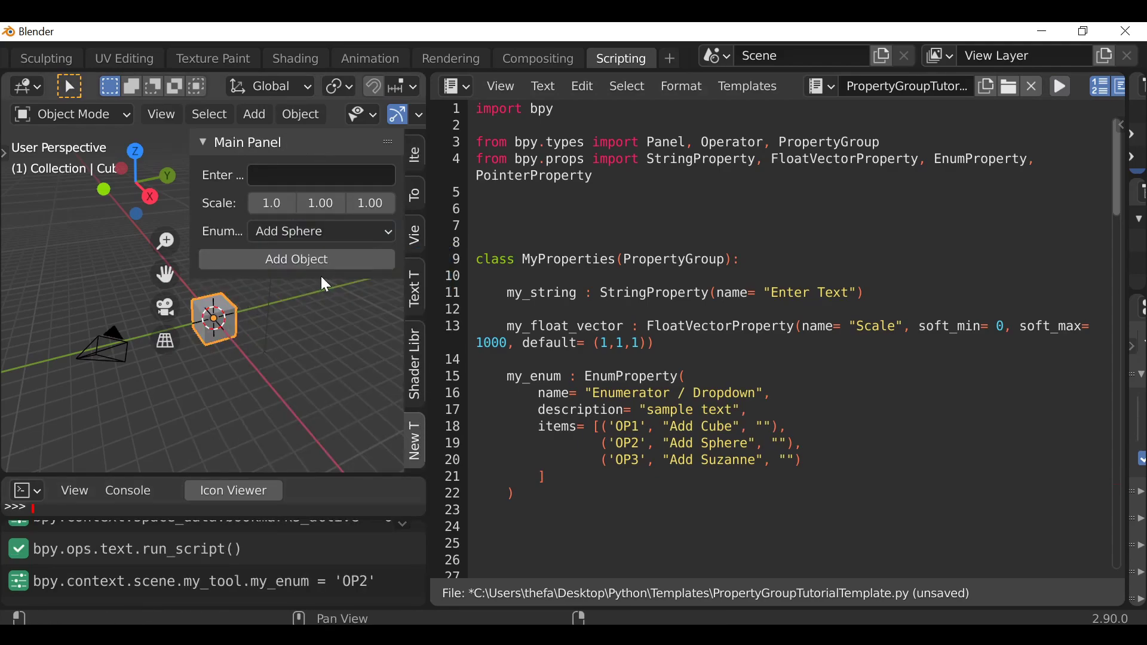
Add the sphere via Add Object and move it left of the cube
left_click(308, 257)
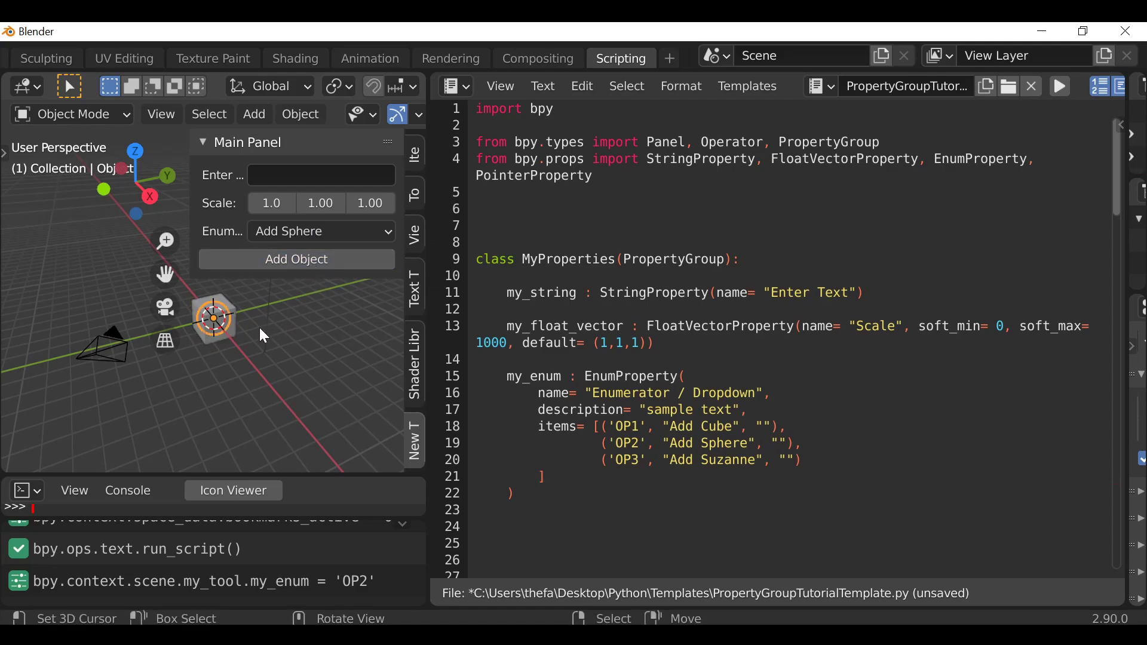
key("g")
left_click(284, 352)
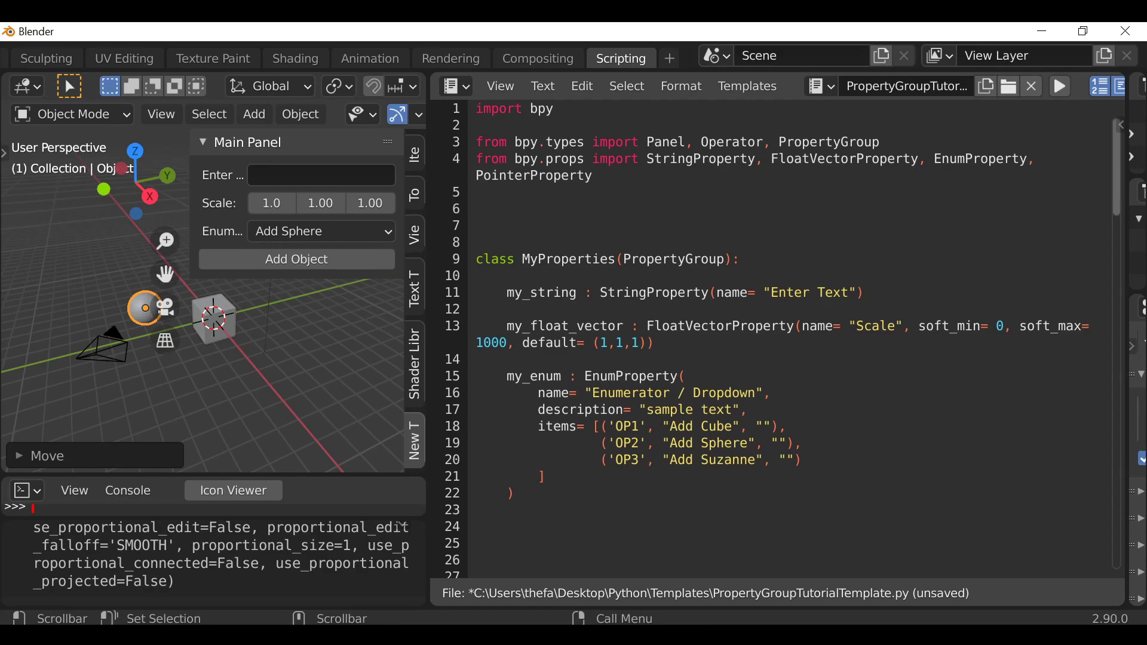
left_click_drag(585, 258, 709, 259)
left_click(741, 259)
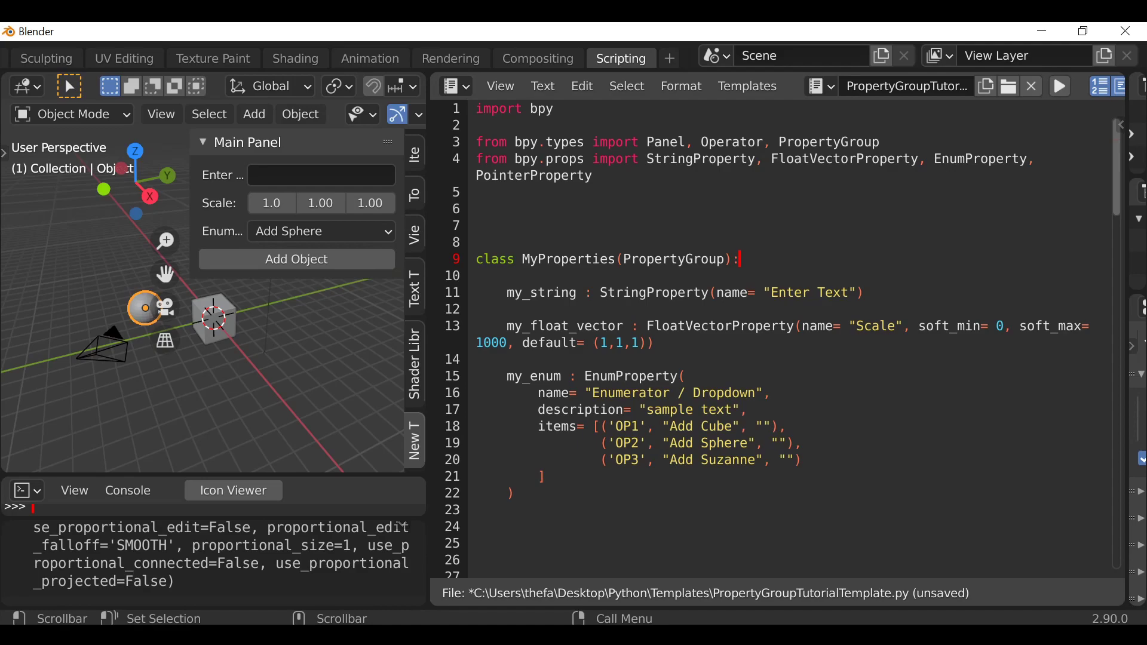
double_click(655, 293)
left_click_drag(714, 292, 849, 292)
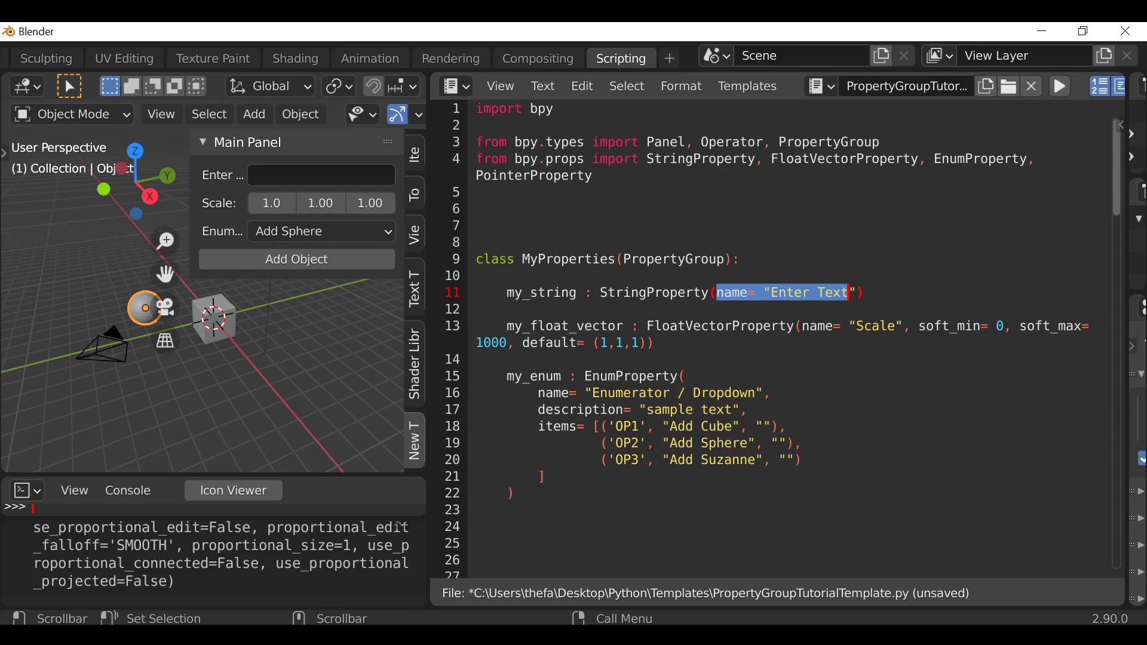
left_click(710, 293)
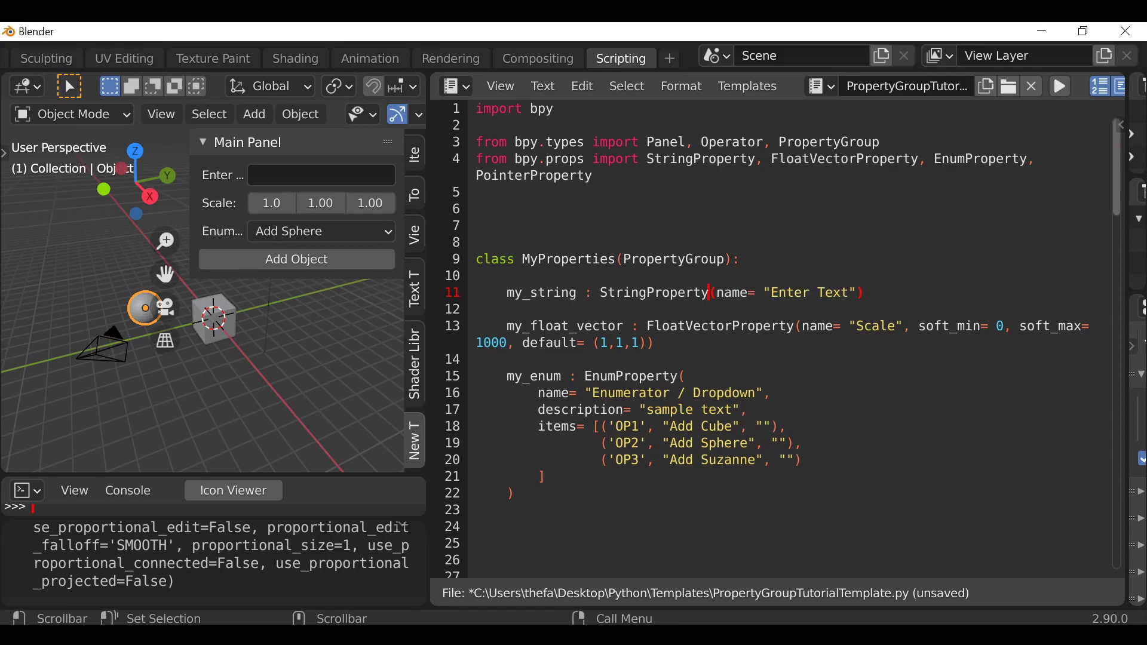